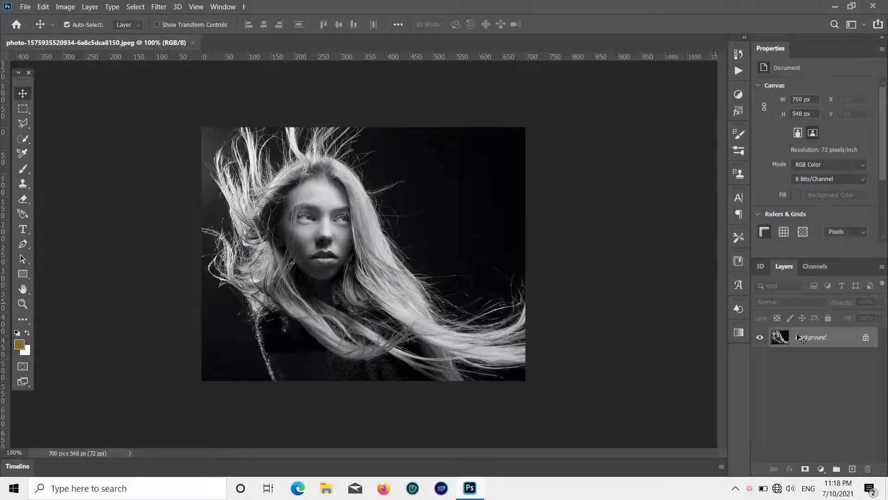
- Unlock the portrait's background layer for editing
left_click(865, 338)
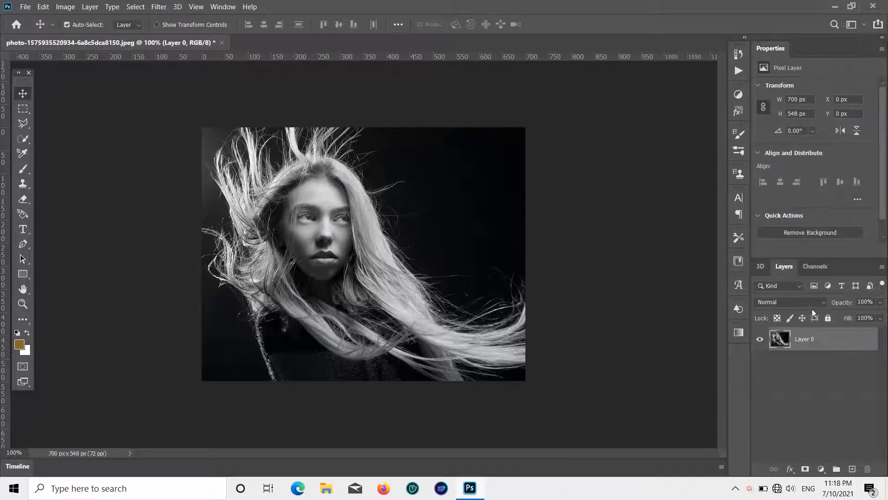
scroll(362, 229, "up", 3)
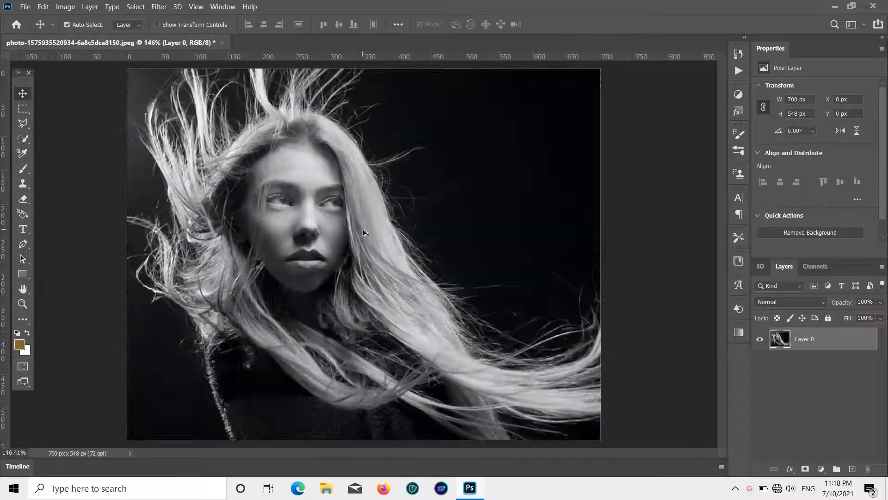
scroll(362, 229, "down", 2)
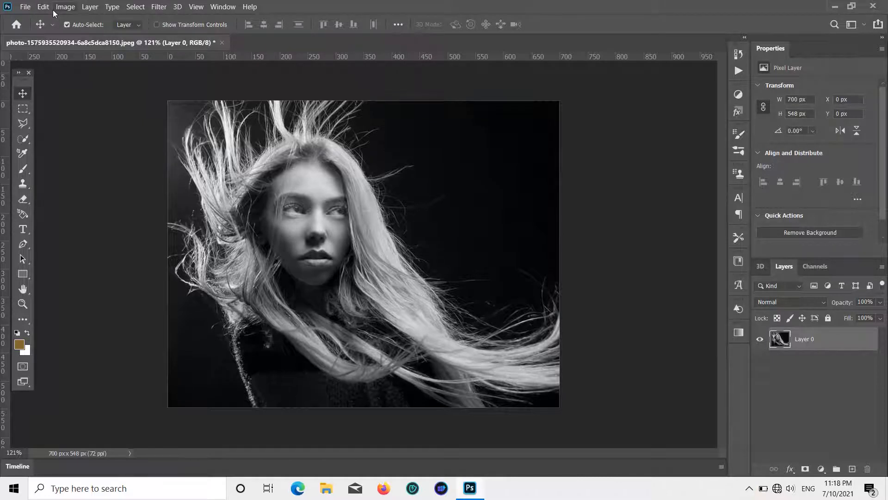
- Resize the image by setting its resolution to 150 pixels/inch with resampling on
left_click(67, 8)
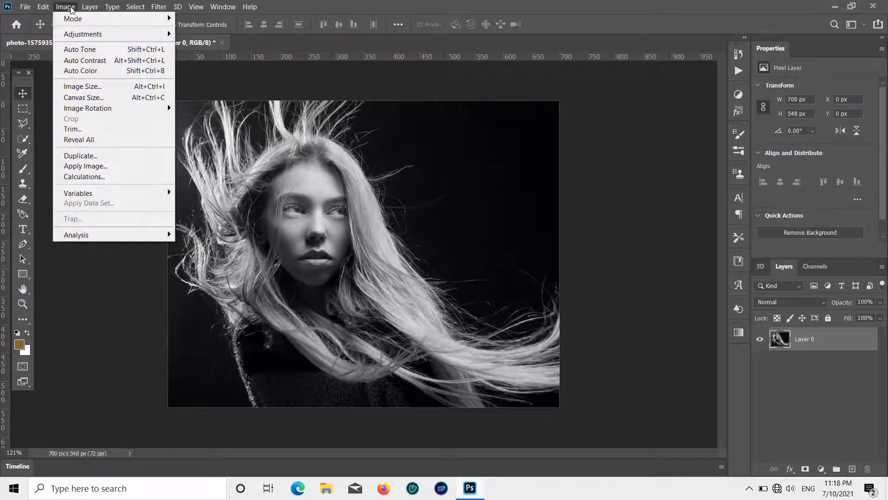
mouse_move(88, 34)
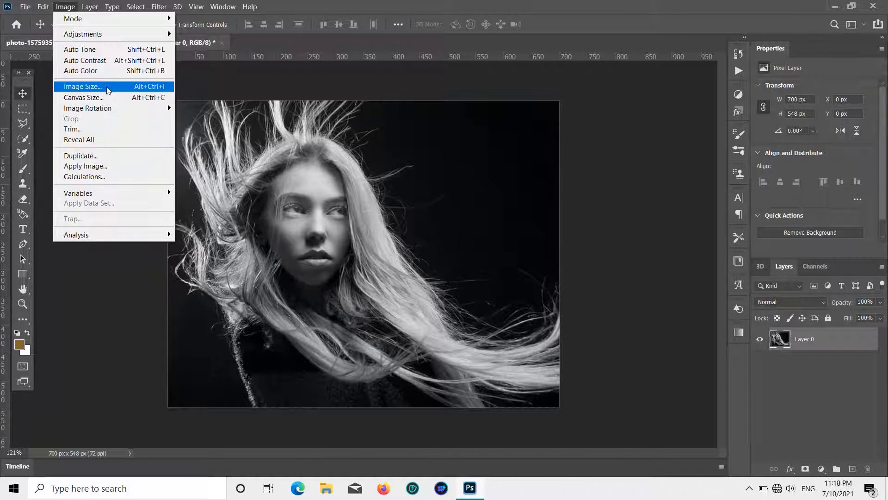
left_click(83, 87)
left_click(693, 198)
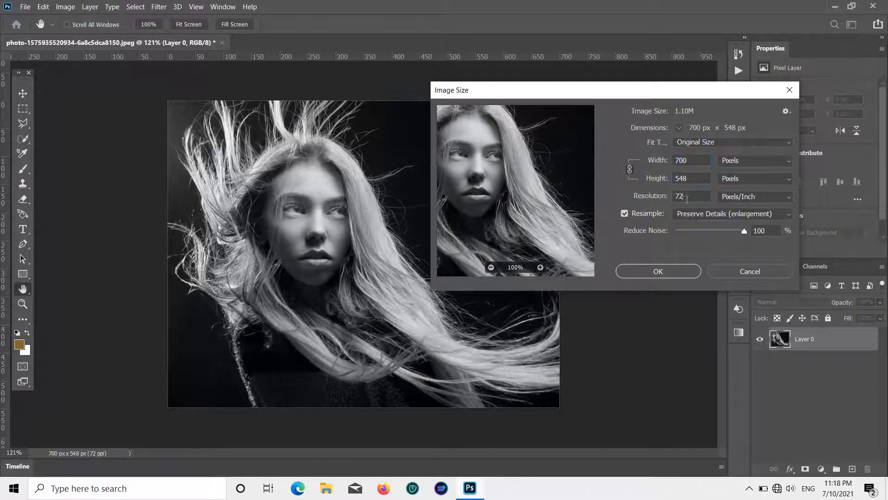
key("BackSpace")
key("BackSpace")
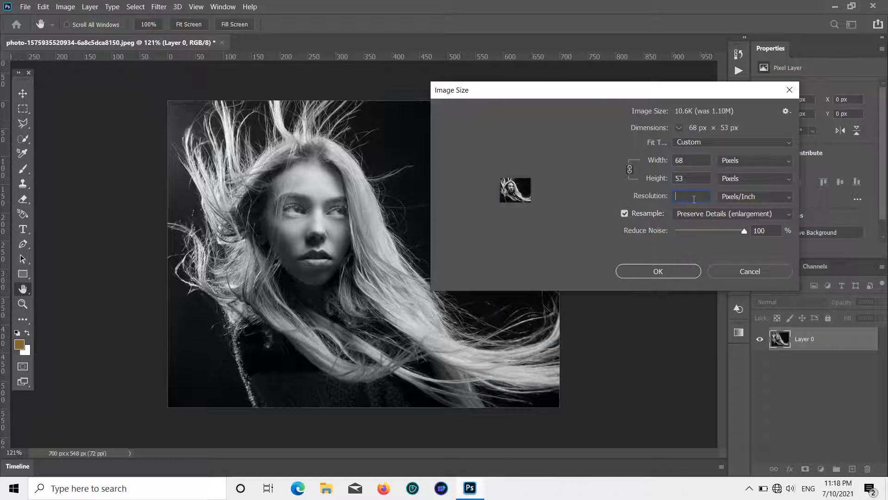
type("150")
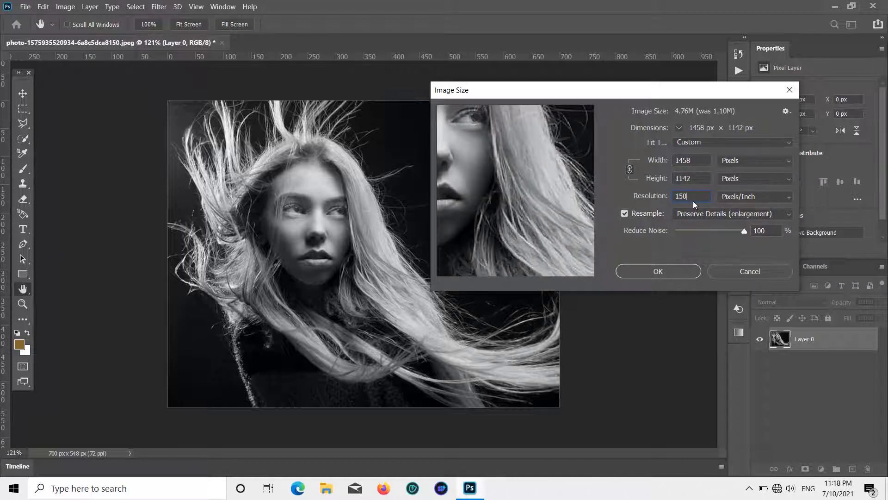
left_click(642, 272)
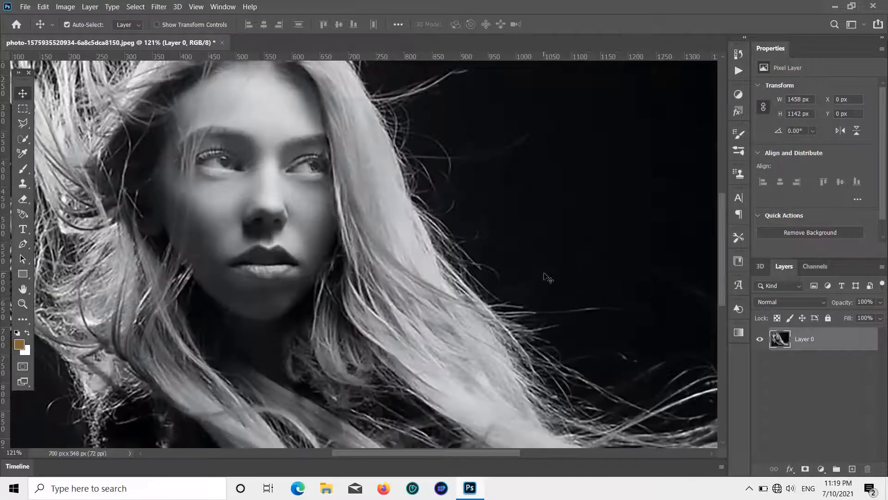
- Add a Curves adjustment layer and darken the midtones with a curve point at input 131, output 103
scroll(480, 274, "down", 2)
scroll(478, 276, "down", 3)
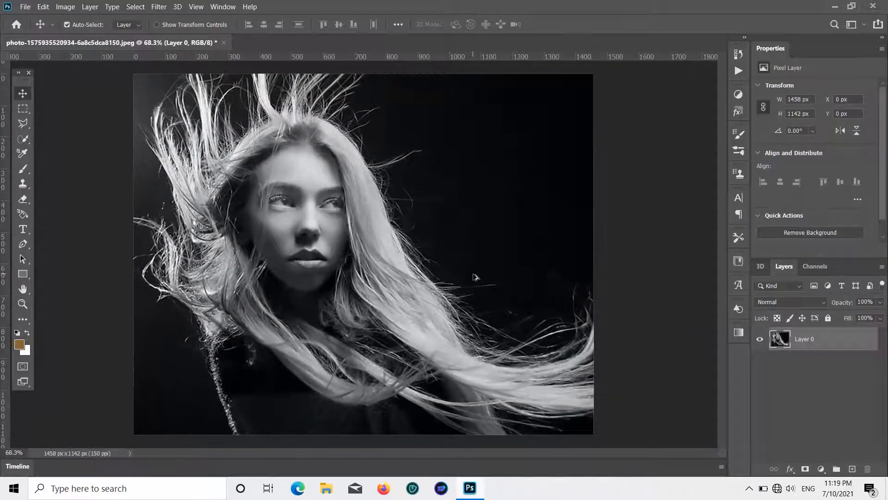
scroll(476, 277, "down", 1)
scroll(475, 277, "up", 1)
left_click(790, 469)
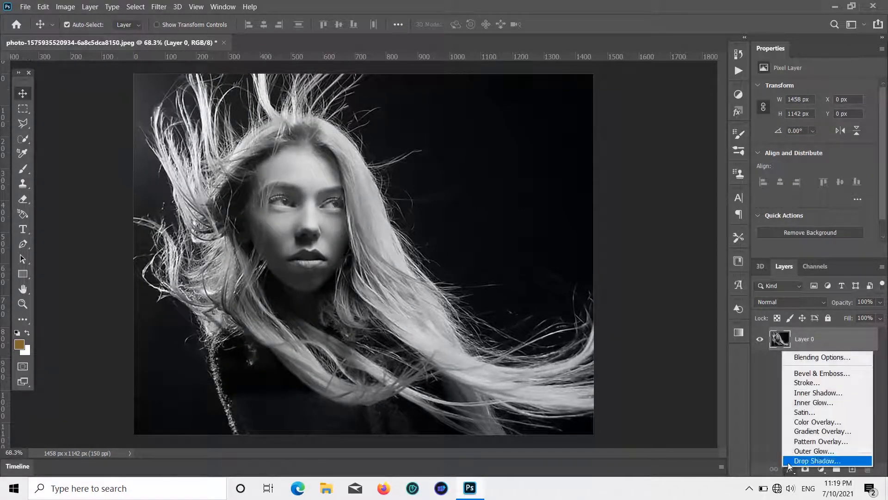
left_click(822, 468)
left_click(822, 469)
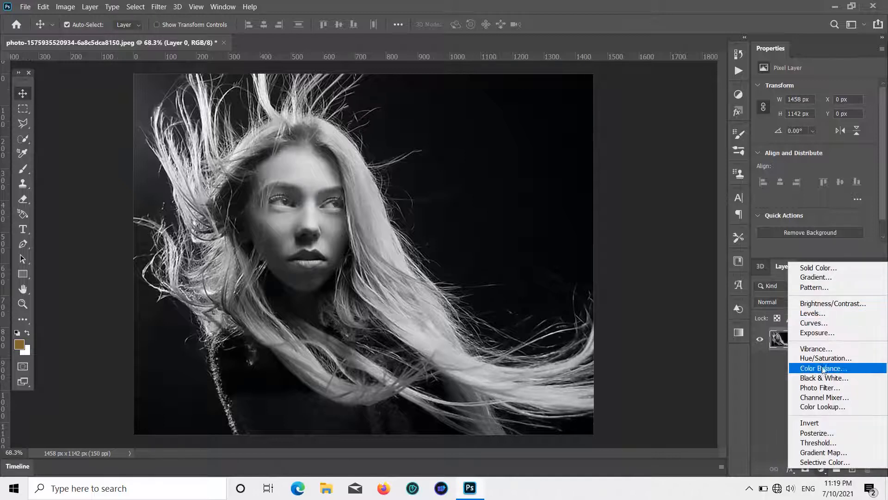
left_click(828, 322)
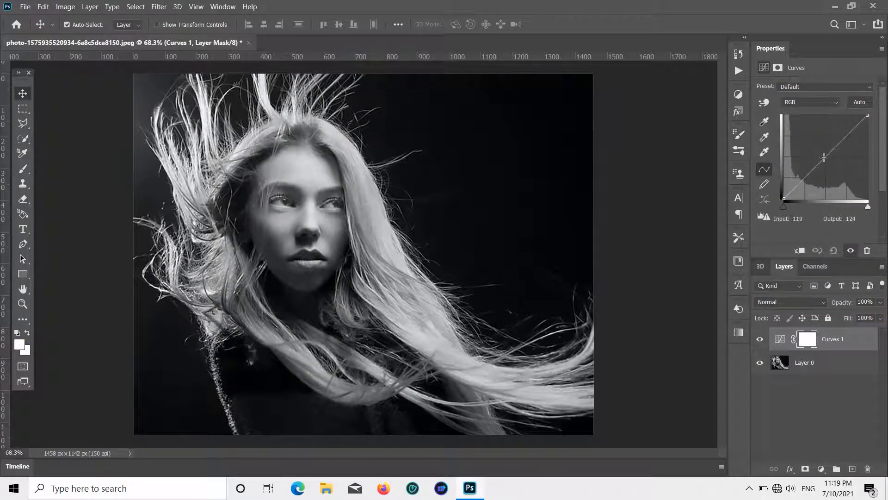
mouse_move(823, 159)
left_mouse_down()
mouse_move(829, 176)
mouse_move(827, 165)
left_mouse_up()
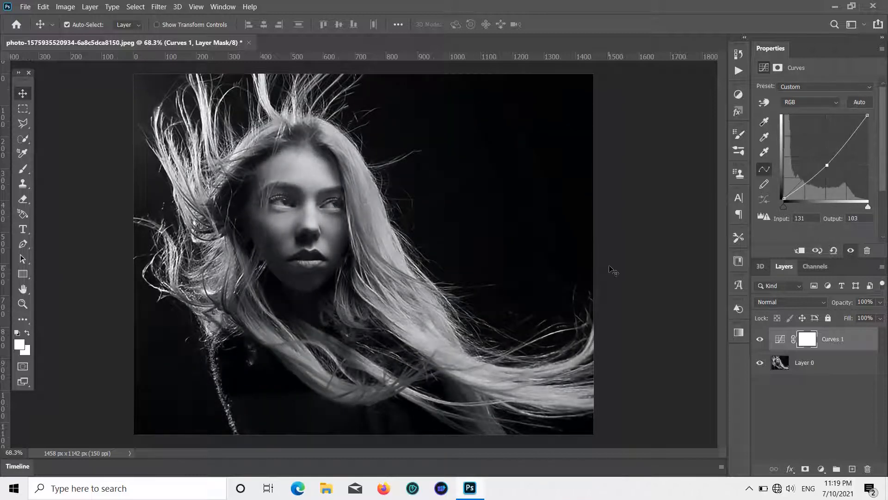
left_click(780, 458)
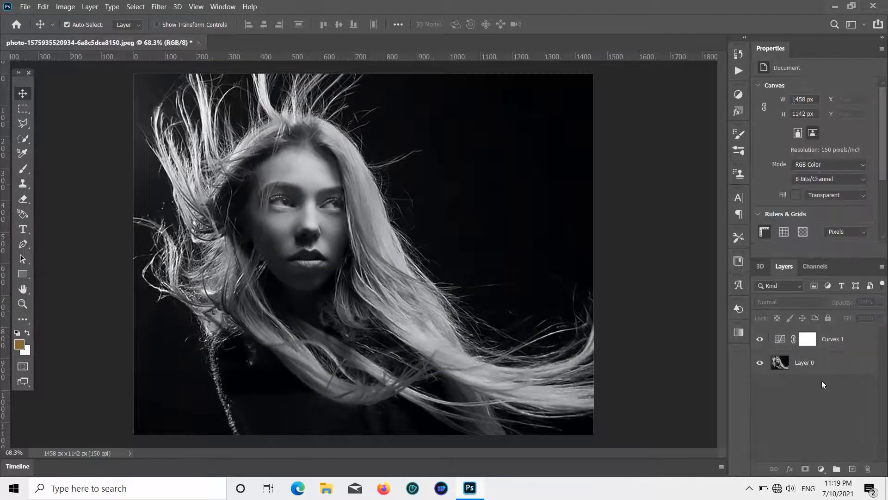
- Add a Brightness/Contrast adjustment layer directly above the portrait layer with brightness -9 and contrast 60
left_click(820, 368)
left_click(789, 468)
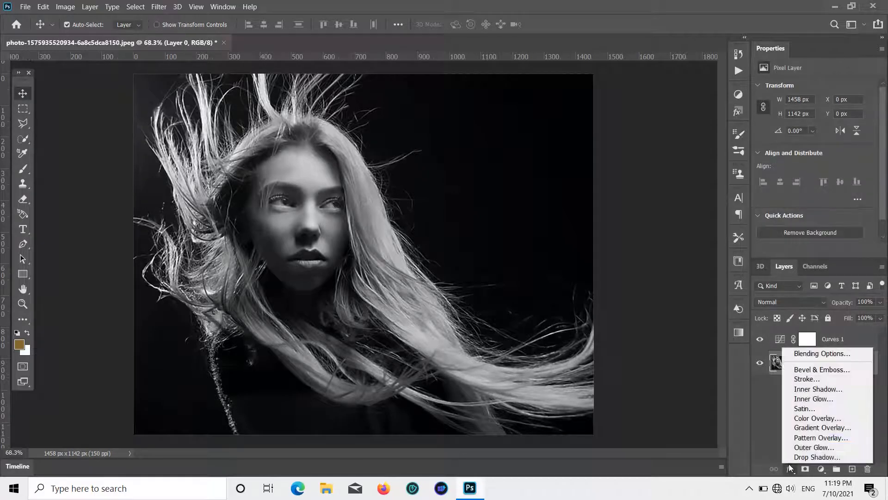
left_click(825, 468)
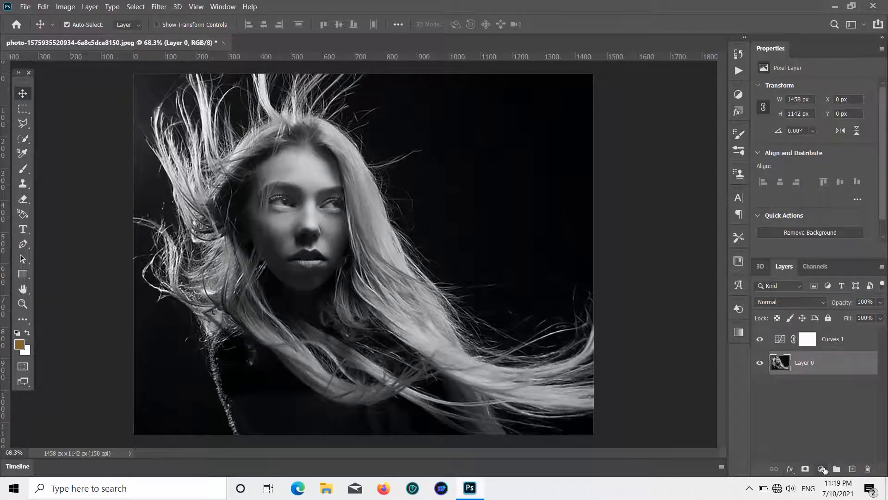
left_click(821, 468)
left_click(805, 300)
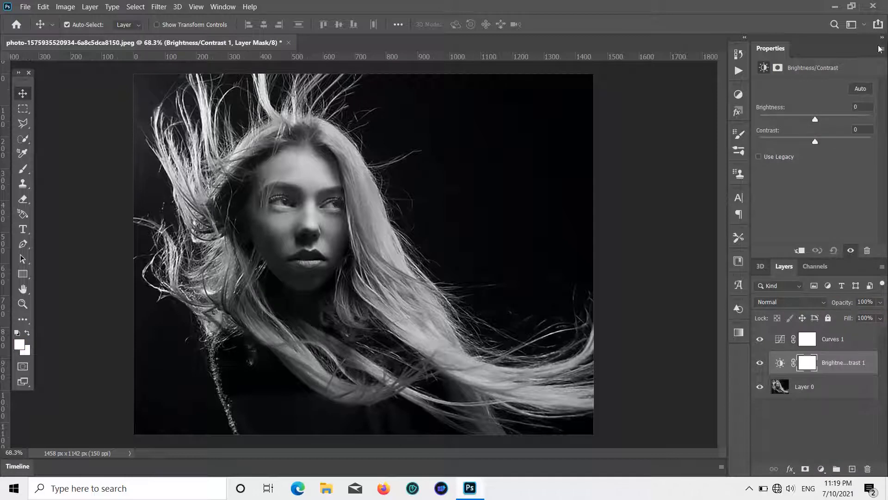
left_click_drag(814, 120, 829, 143)
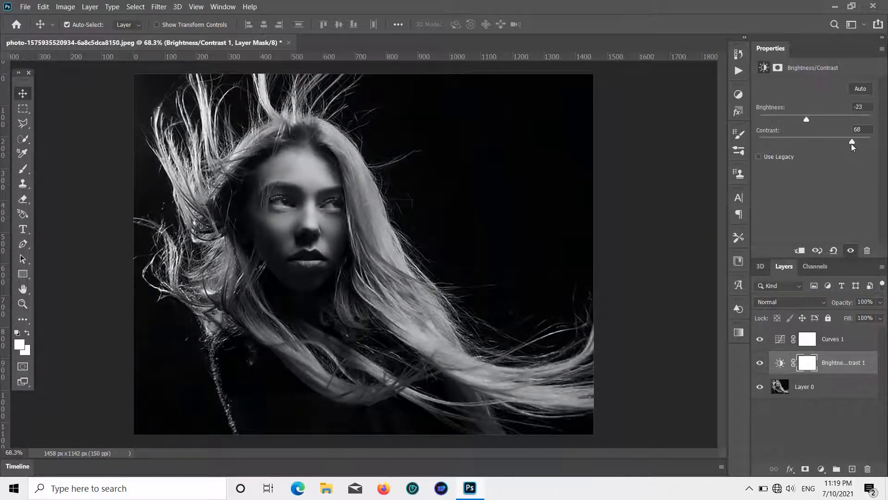
mouse_move(806, 120)
left_mouse_down()
mouse_move(820, 120)
mouse_move(812, 121)
left_mouse_up()
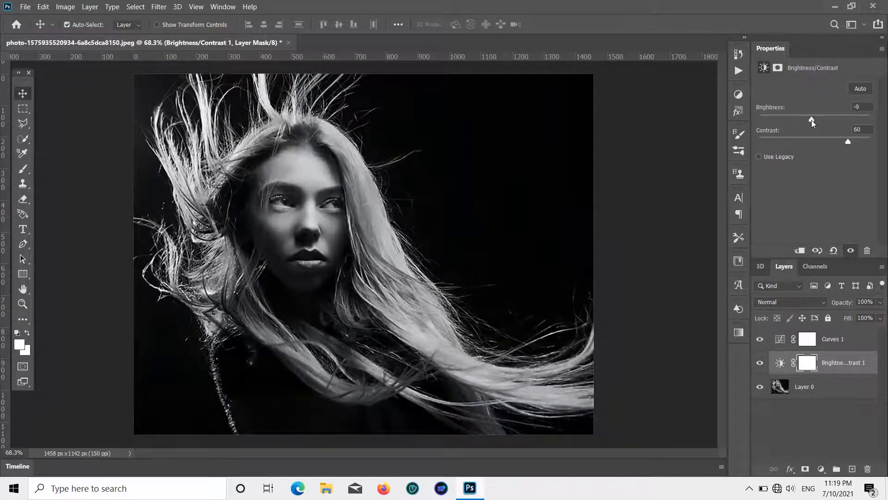
left_click(663, 189)
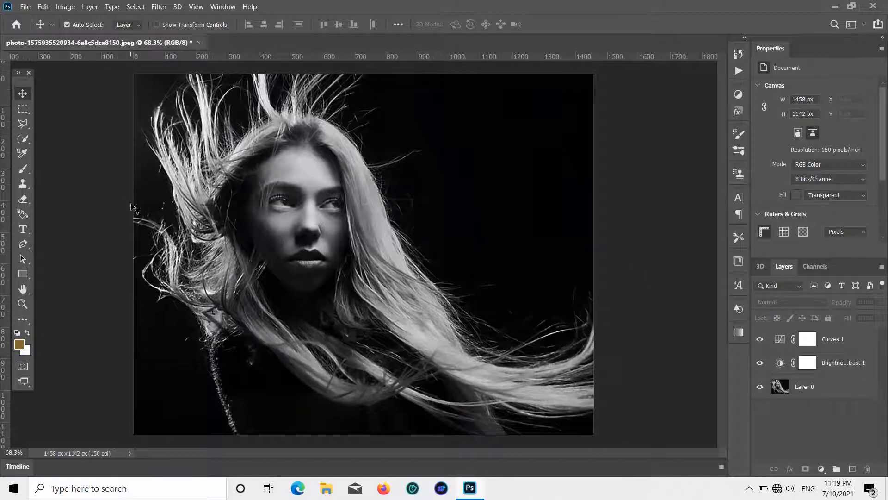
- Open the instagram-like PNG image from the Desktop folder
left_click(25, 8)
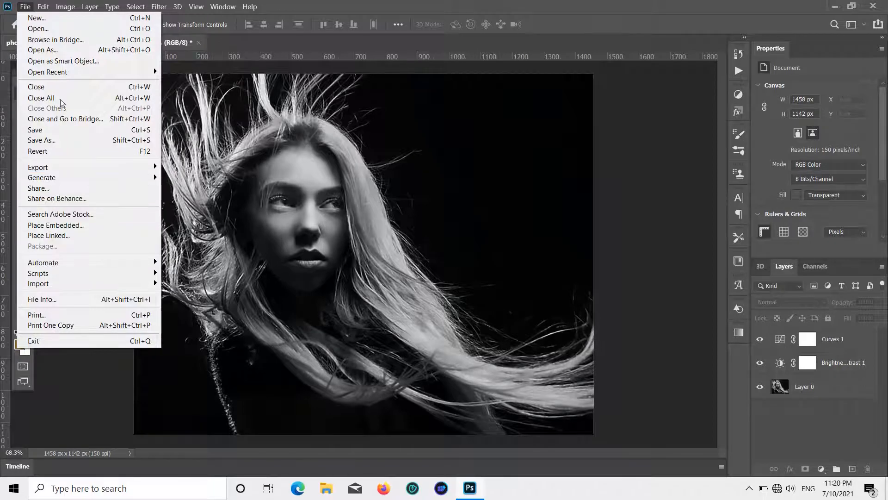
left_click(32, 28)
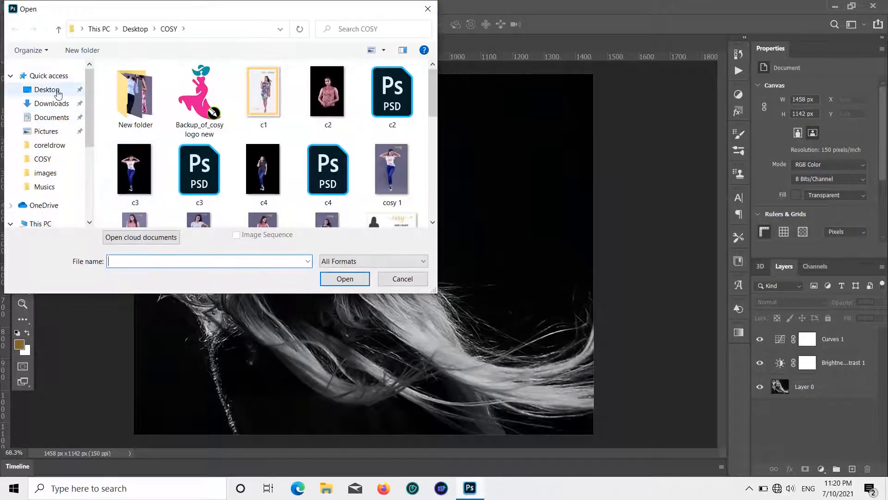
left_click(57, 94)
scroll(262, 178, "down", 5)
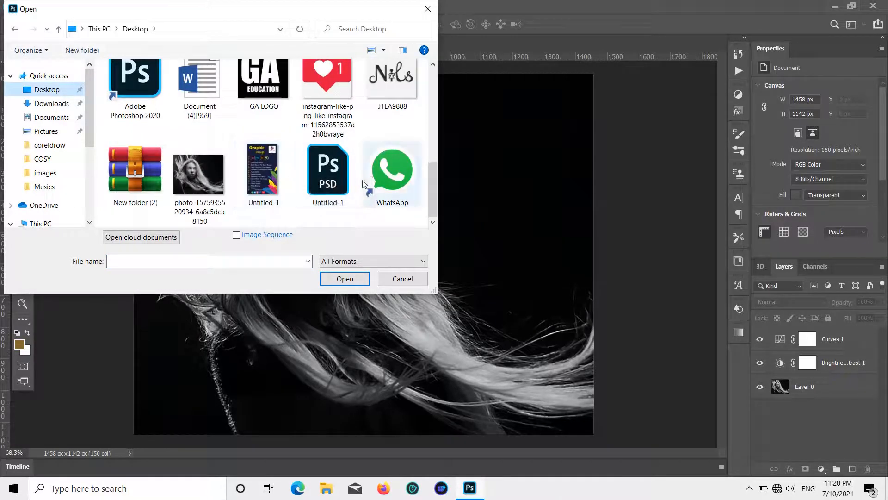
double_click(327, 92)
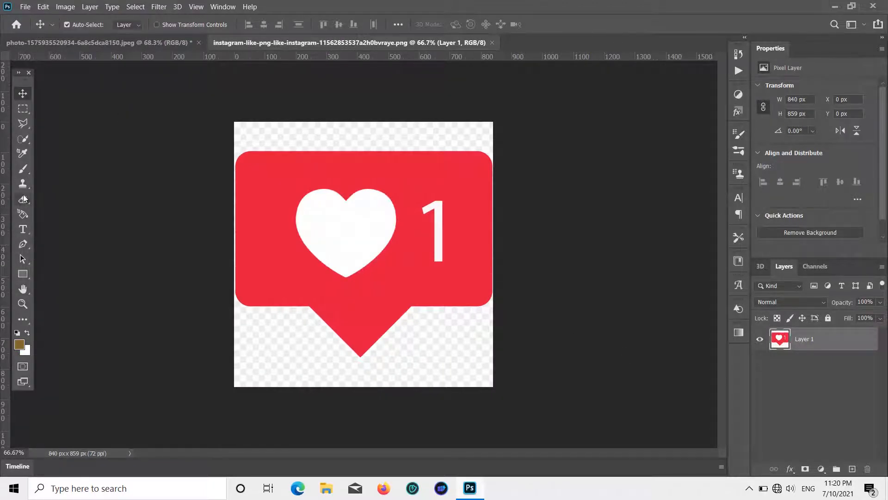
- Remove the like icon's background and place the icon over the face in the portrait document at about X 207, Y 50 px
left_click(817, 232)
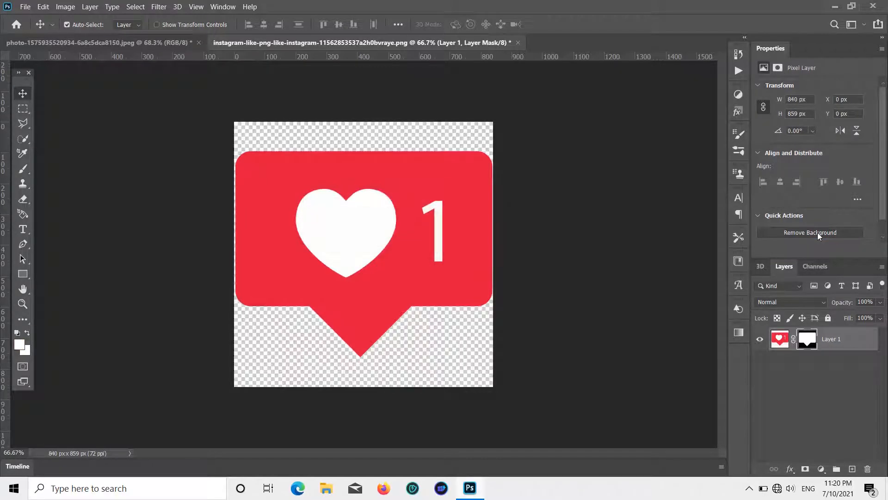
left_click_drag(420, 230, 347, 206)
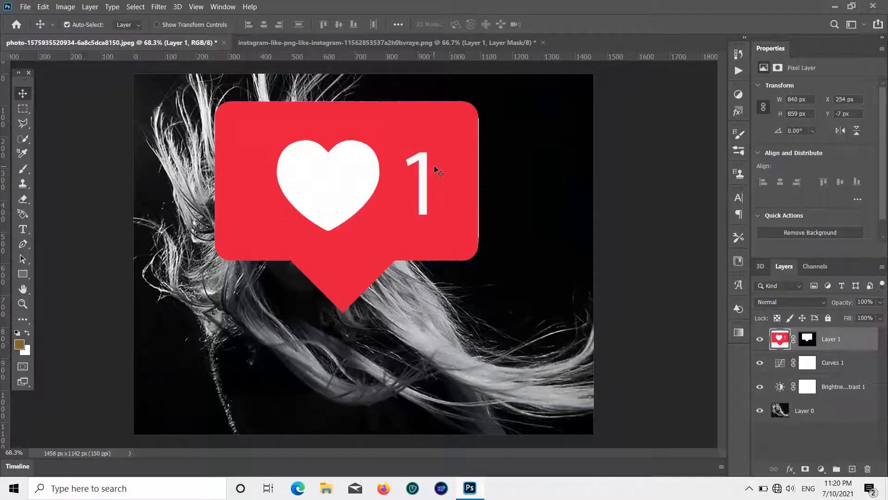
scroll(437, 167, "up", 8)
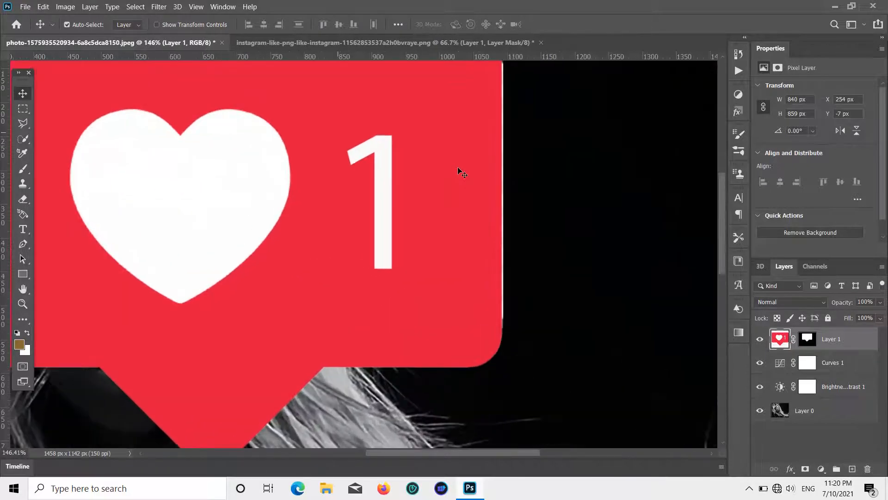
left_click_drag(462, 173, 420, 222)
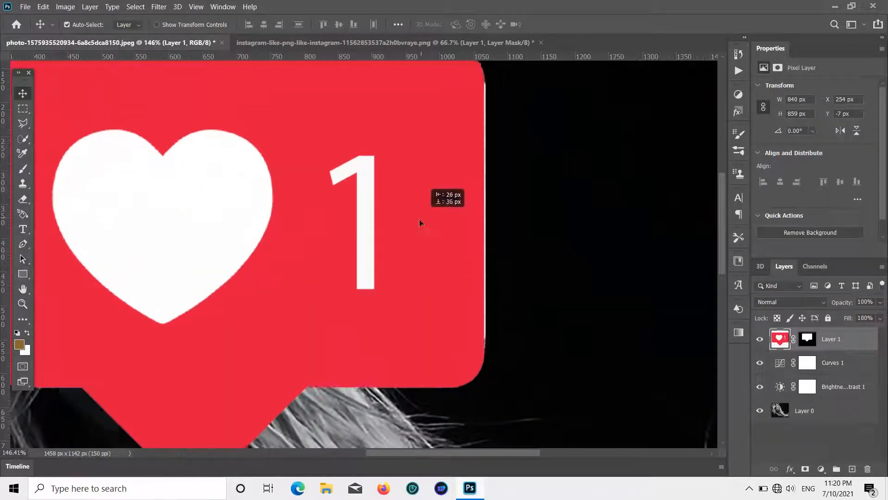
left_click(22, 138)
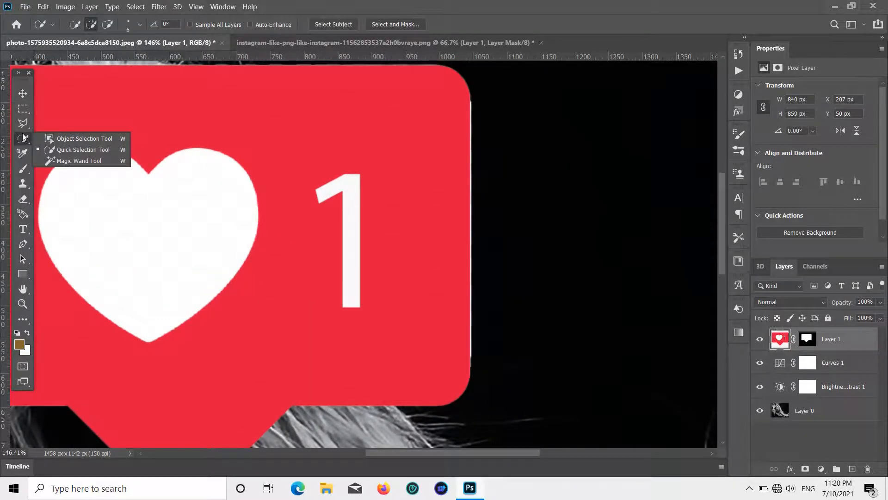
left_click(89, 154)
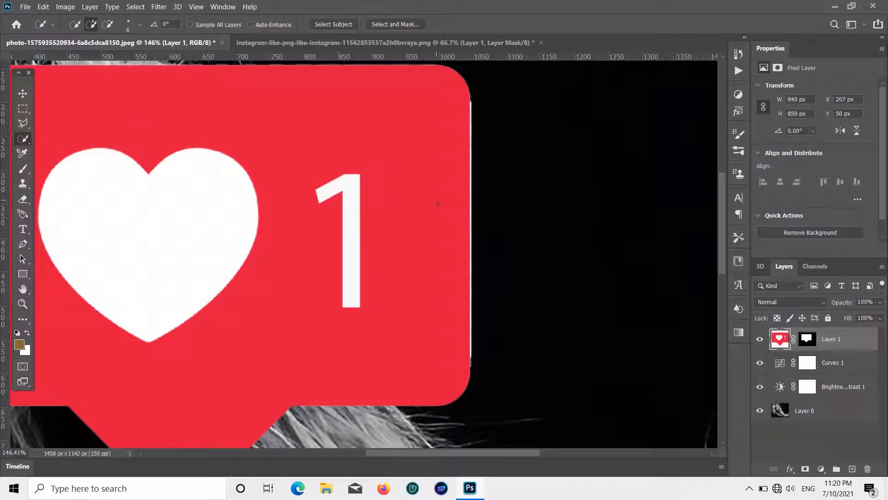
left_click(470, 219)
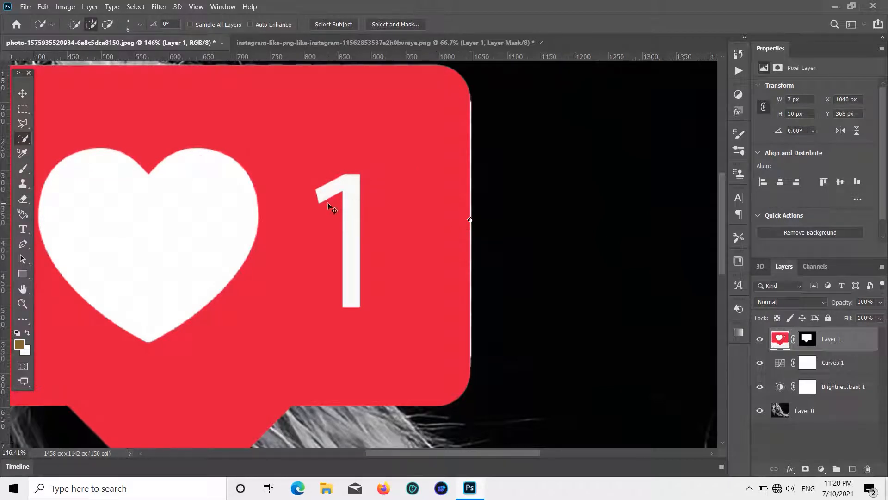
key("ctrl+d")
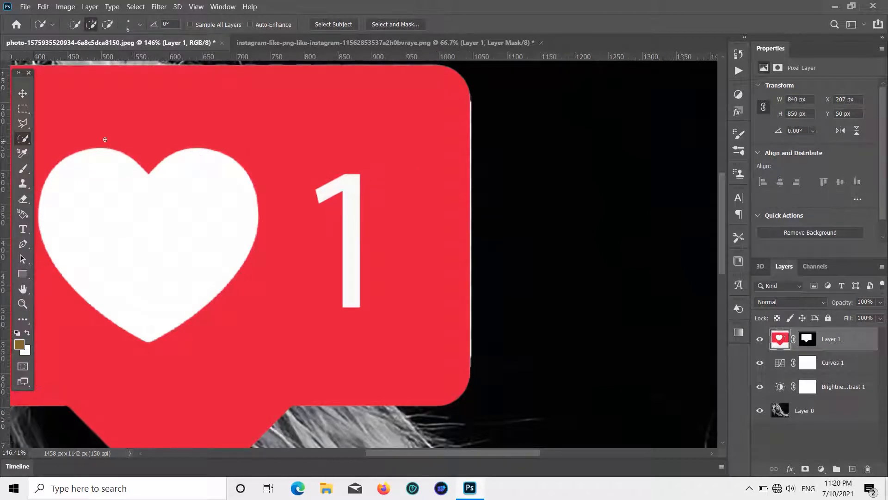
- Switch from the Quick Selection tool to the Magic Wand tool
right_click(20, 138)
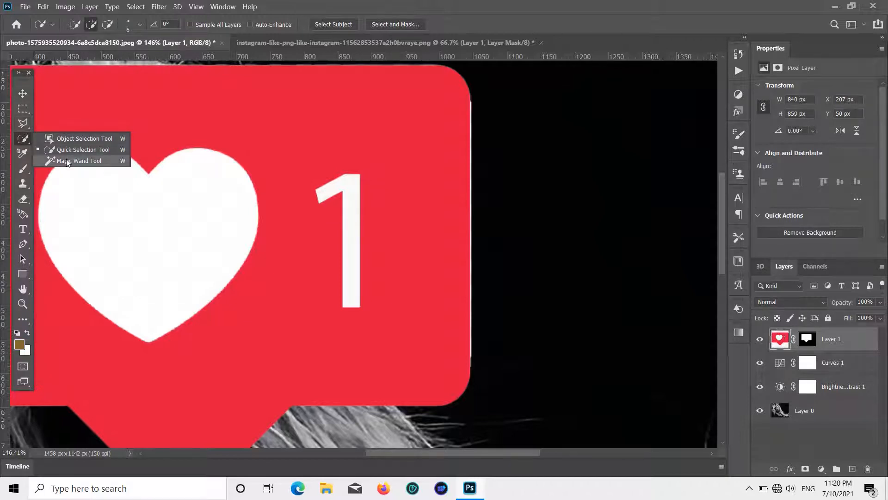
left_click(67, 161)
left_click(22, 123)
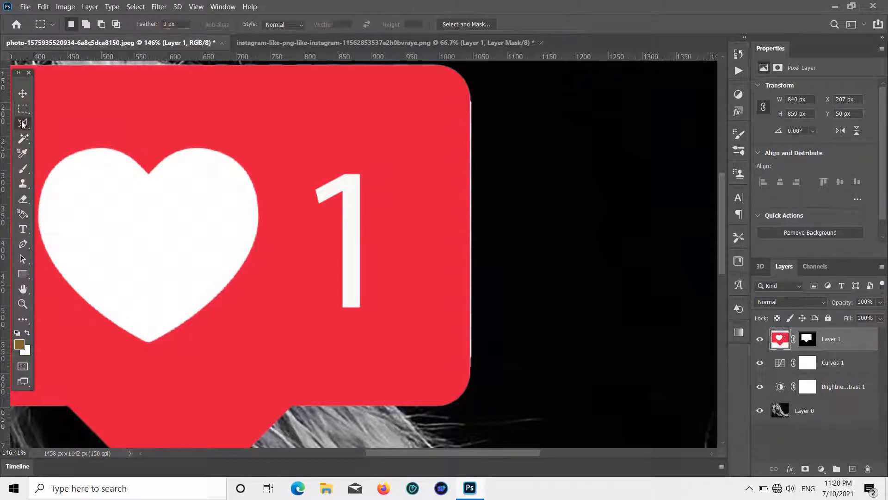
right_click(22, 123)
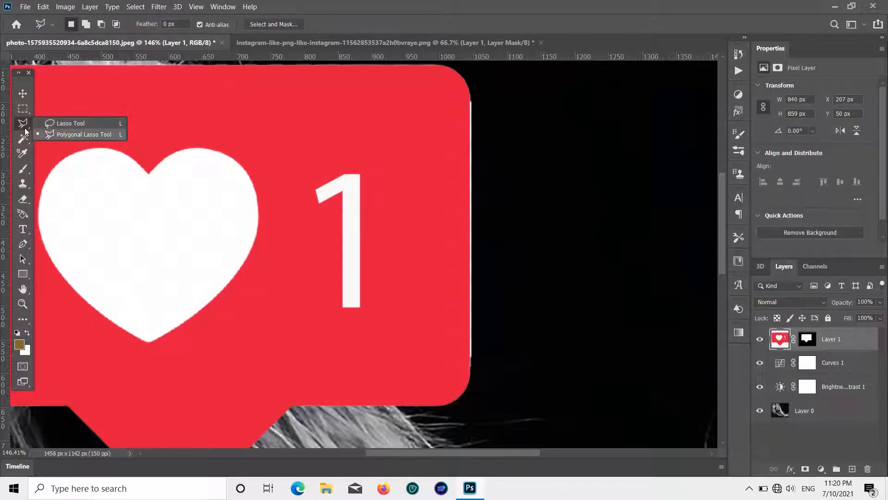
left_click(21, 140)
right_click(21, 140)
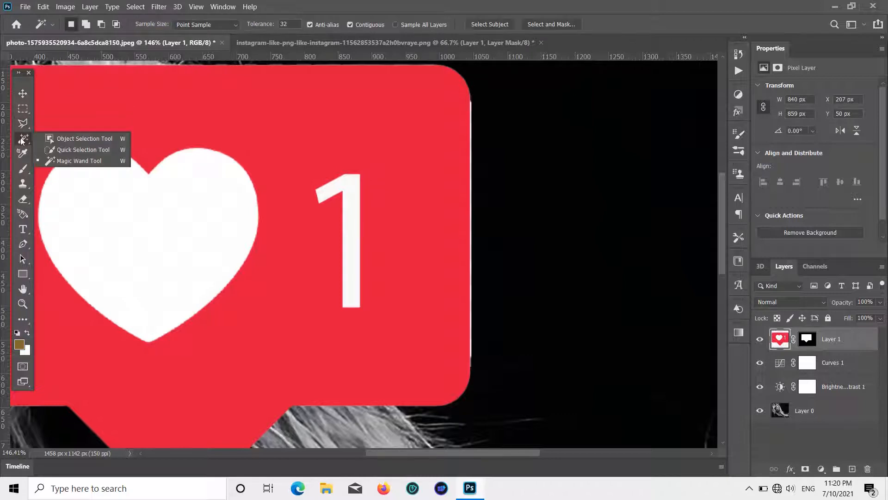
left_click(69, 161)
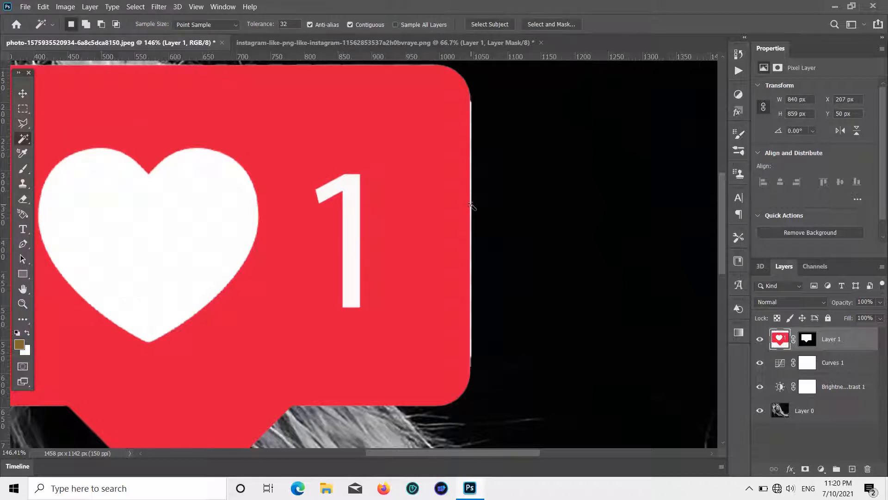
left_click(471, 206)
scroll(469, 207, "down", 3)
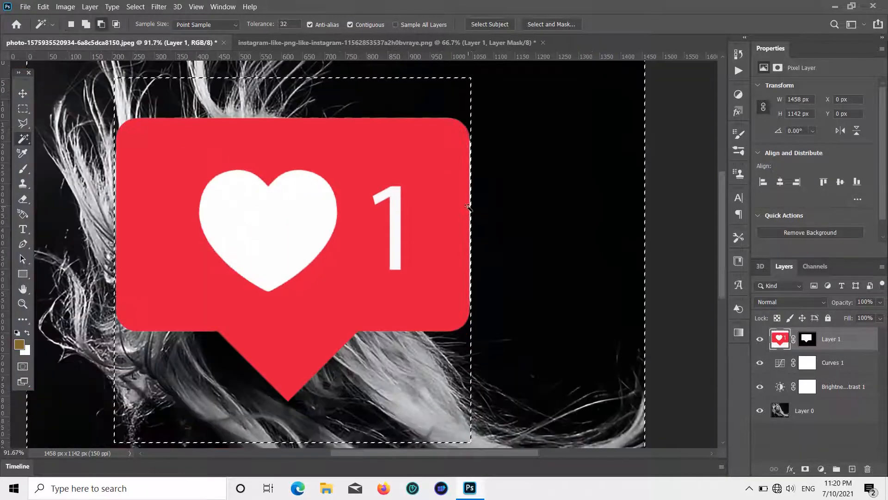
key("ctrl+d")
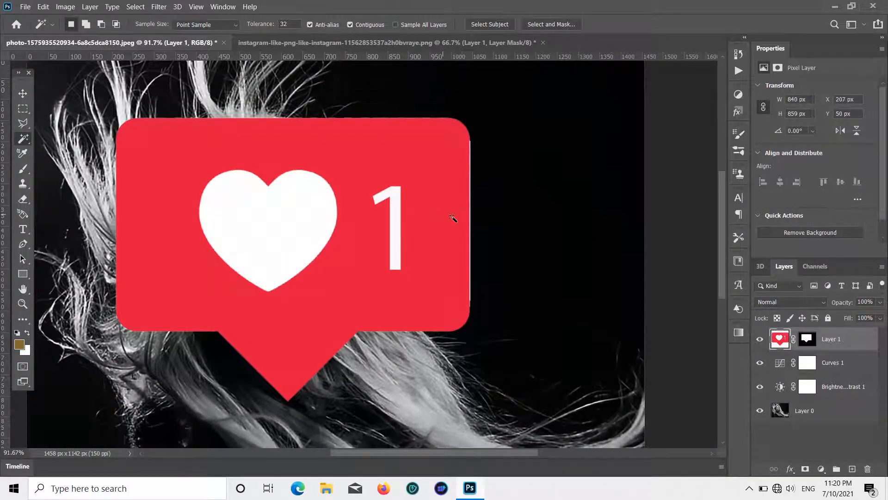
- Select the white fringe along the like icon's right edge with the Magic Wand, delete it and clear the selection
scroll(466, 220, "up", 3)
scroll(466, 220, "up", 10)
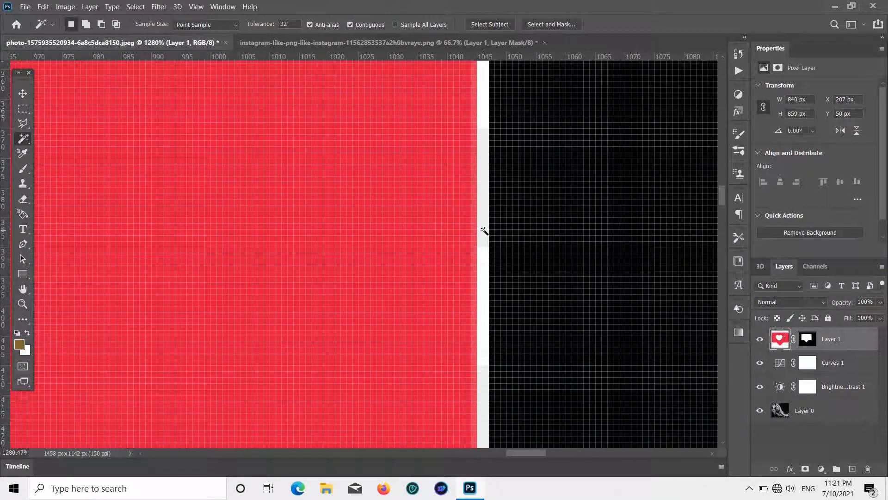
left_click(484, 229)
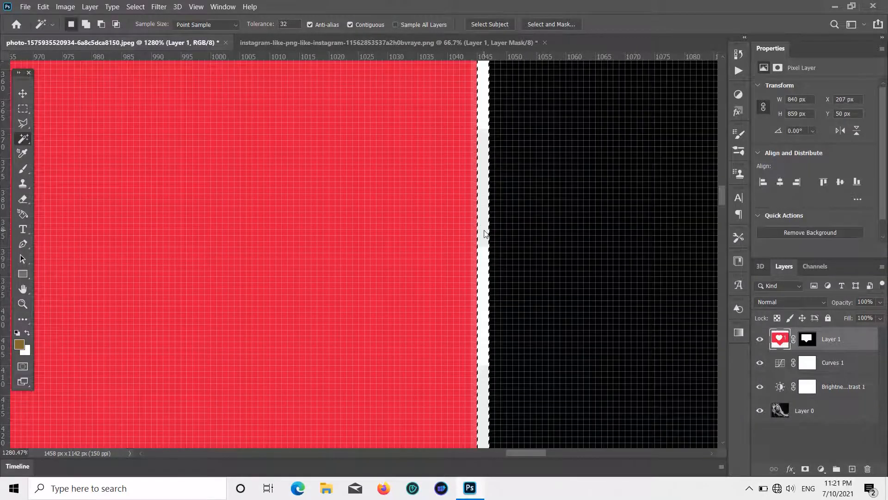
scroll(484, 229, "down", 8)
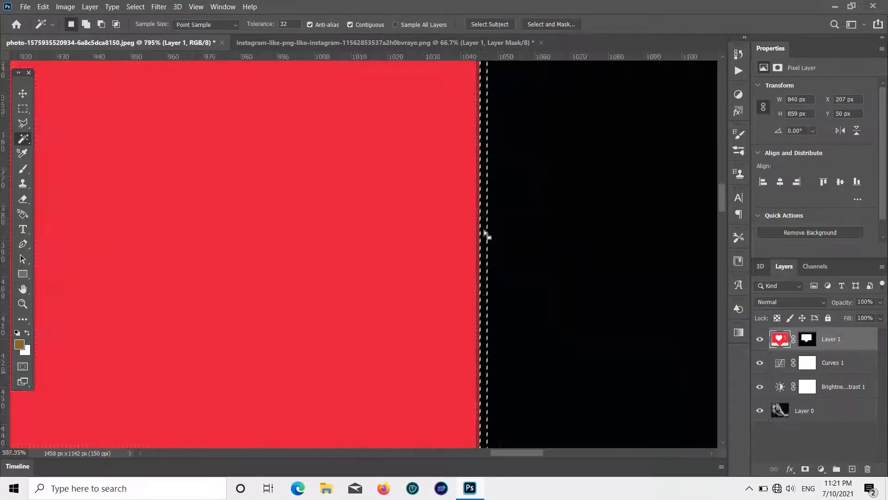
scroll(484, 230, "down", 4)
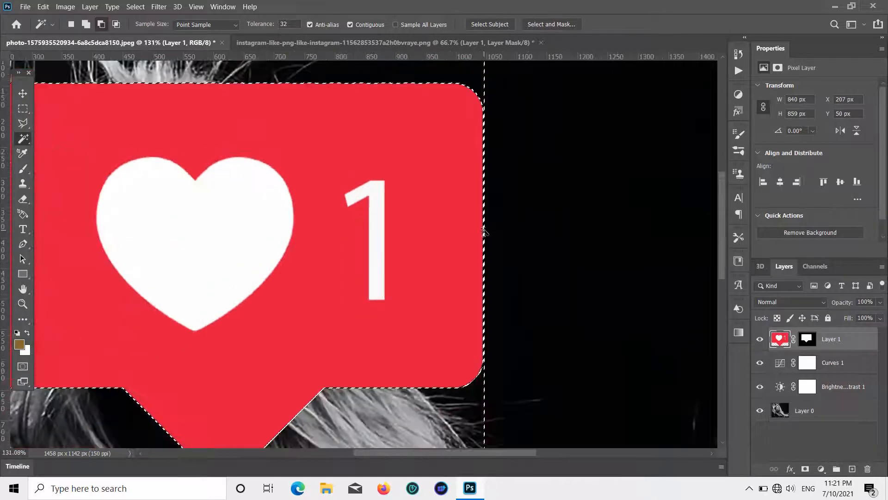
scroll(484, 230, "down", 1)
key("Delete")
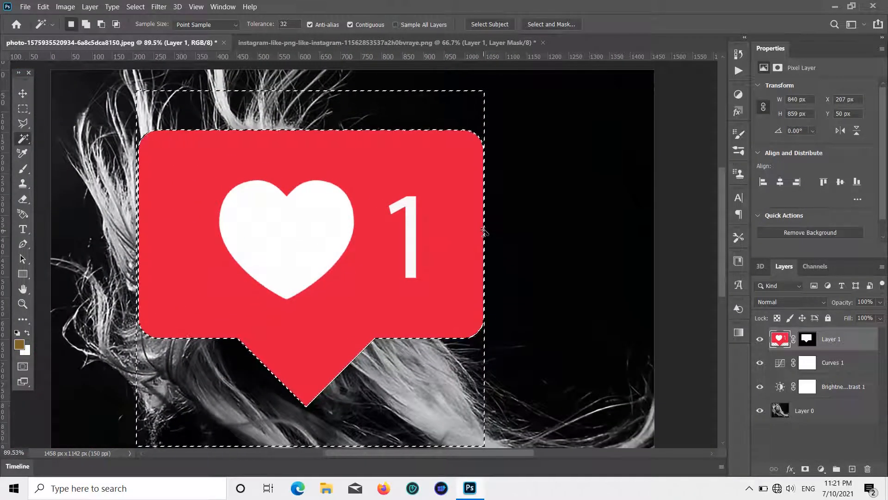
key("ctrl+d")
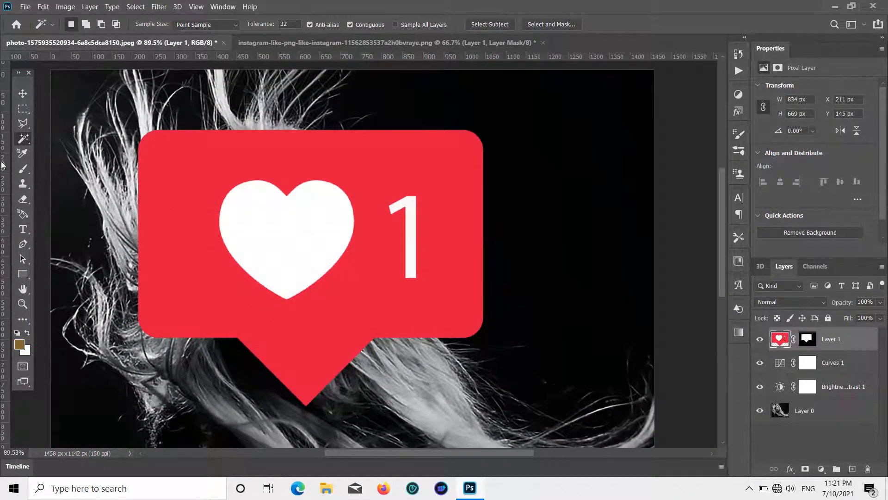
- Move the like icon toward the dark upper-right area of the portrait, to about X 579, Y 73 px
left_click(30, 94)
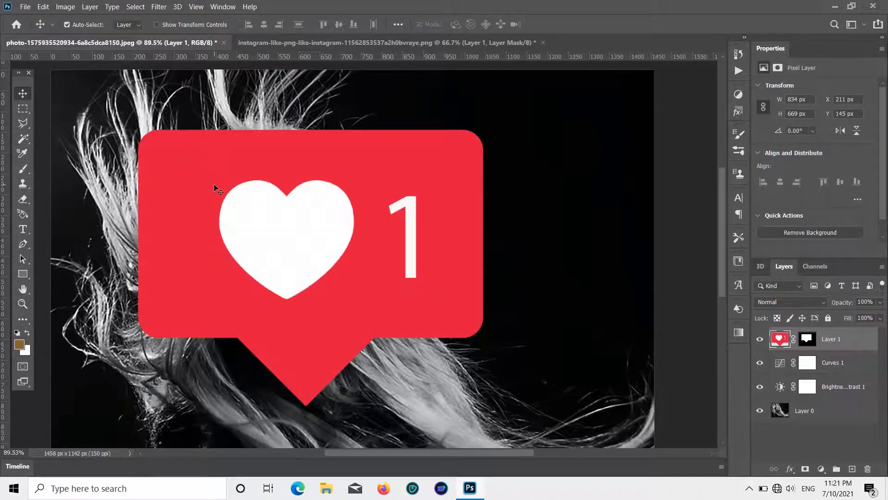
scroll(214, 184, "down", 4)
scroll(217, 190, "up", 1)
left_click_drag(316, 204, 431, 181)
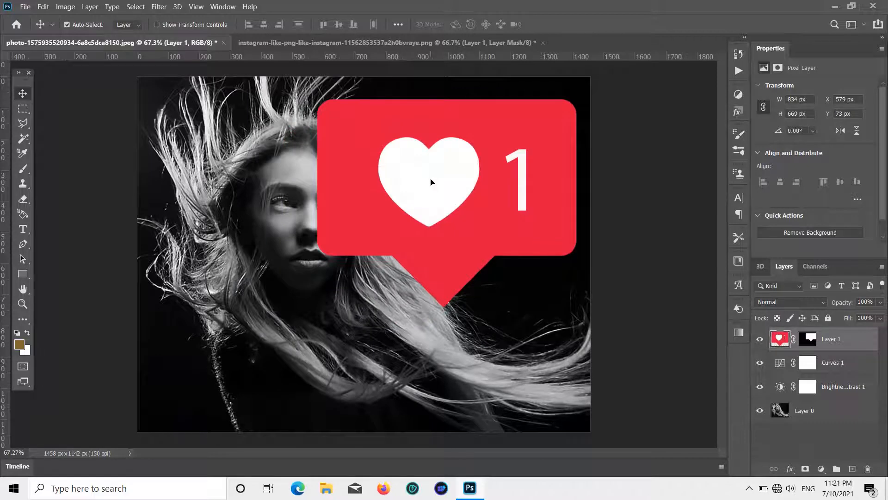
- Scale the like icon to about 70% and place it beside the head in the dark upper-right area, at about X 815, Y 59 px
key("ctrl+t")
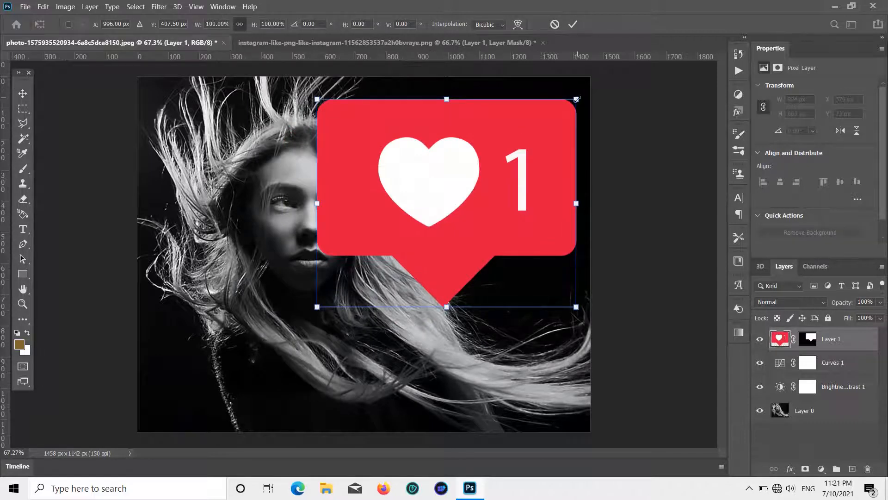
left_click_drag(577, 99, 490, 195)
left_click_drag(419, 205, 495, 129)
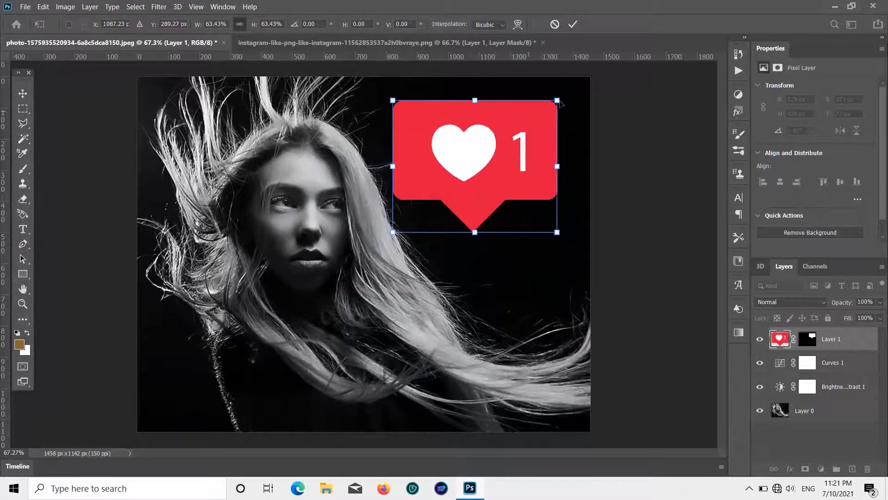
left_click_drag(556, 102, 554, 103)
left_click_drag(502, 161, 500, 170)
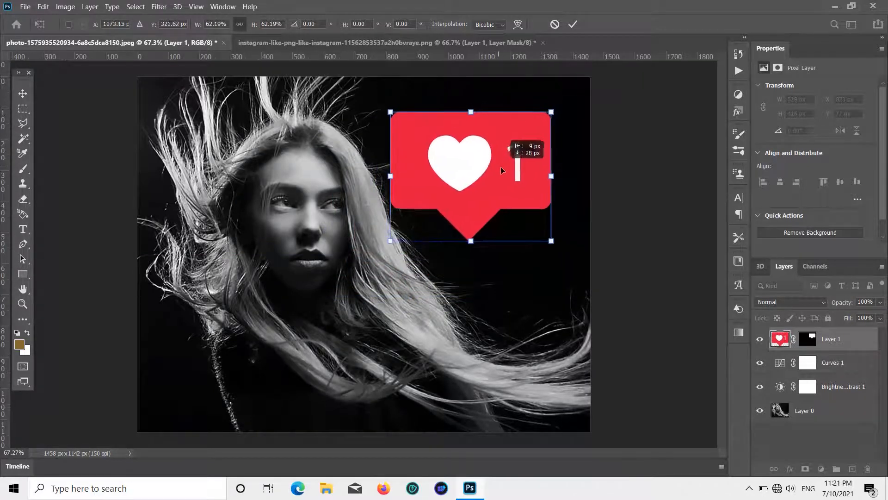
left_click_drag(552, 112, 573, 95)
left_click(22, 93)
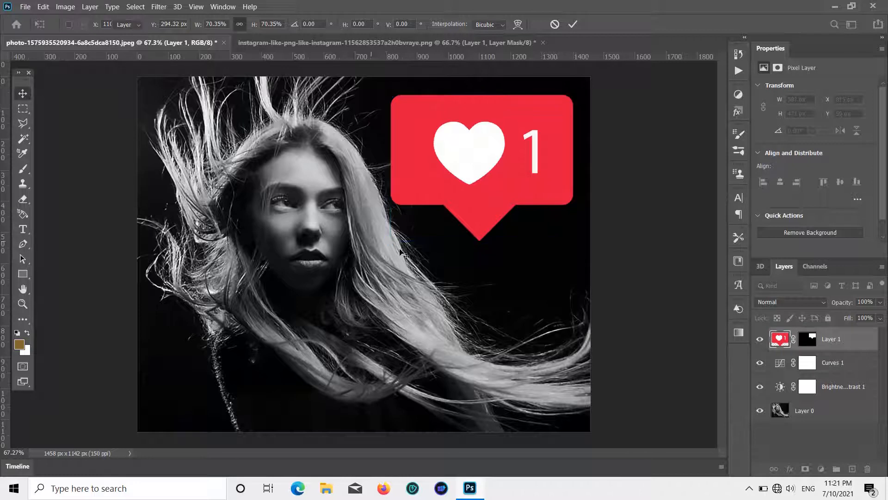
left_click(470, 247)
- Duplicate the like icon layer and move the copy down over the lower part of the woman's face
left_click(486, 165)
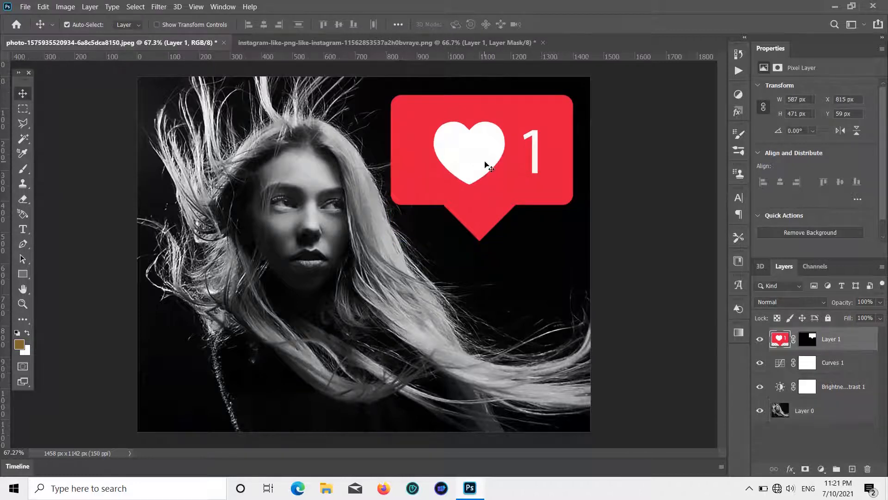
key("ctrl+j")
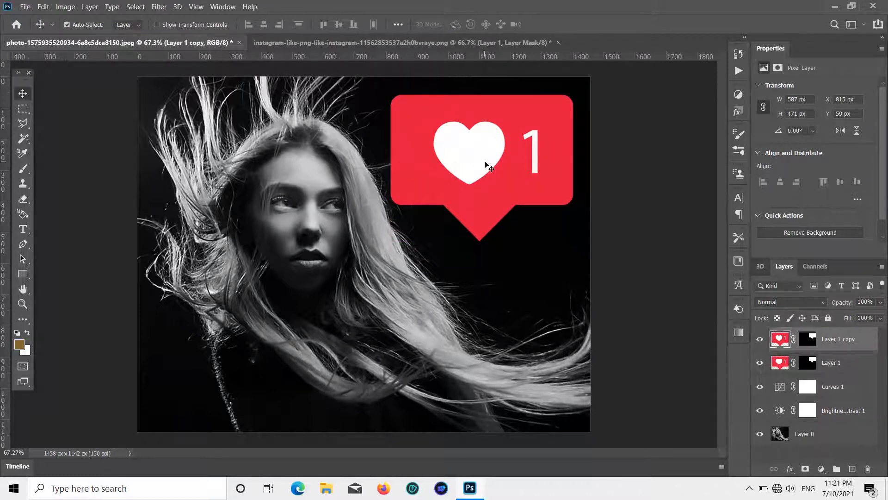
left_click_drag(486, 166, 300, 315)
- Sample the red of the original icon on Layer 1 and paint over its white heart and number 1 with a 90 px brush
left_click(493, 162)
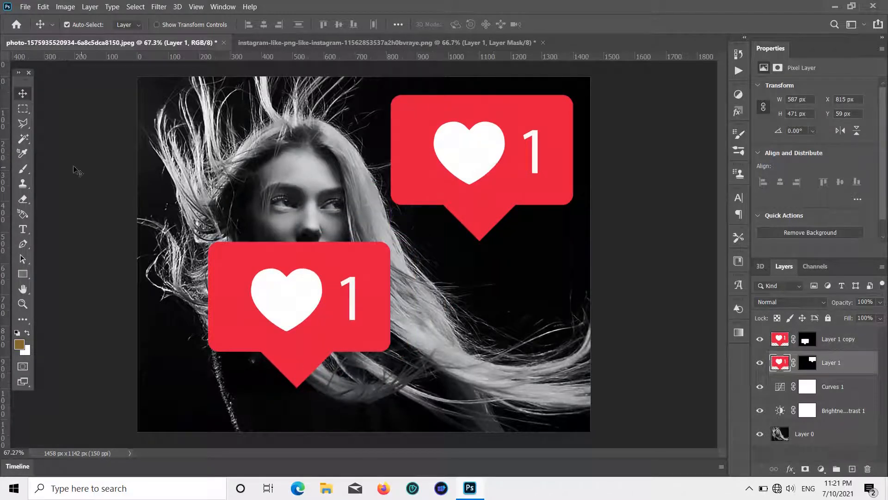
key("i")
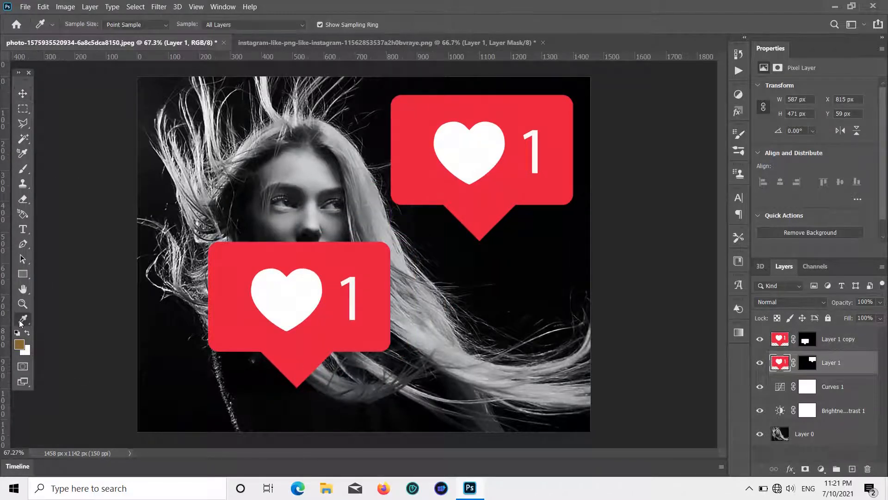
left_click(422, 120)
right_click(24, 170)
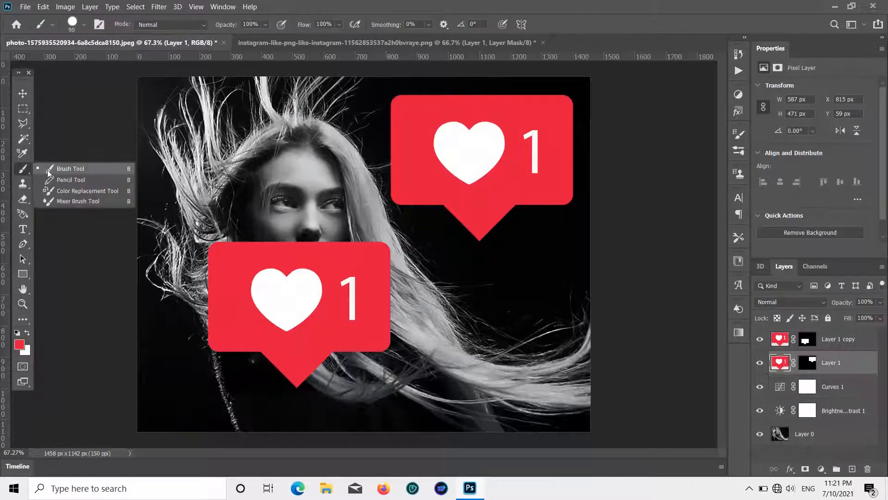
left_click(46, 170)
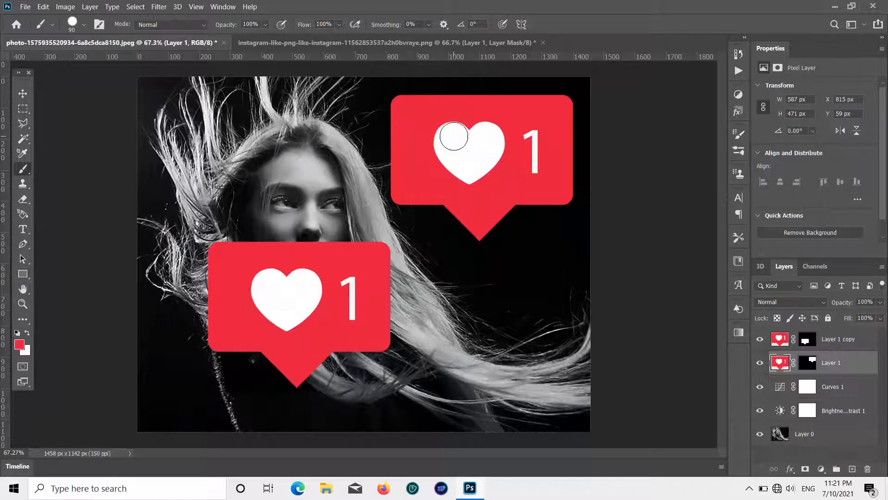
mouse_move(453, 134)
left_mouse_down()
mouse_move(443, 156)
mouse_move(465, 158)
mouse_move(468, 122)
mouse_move(455, 147)
mouse_move(517, 147)
mouse_move(481, 139)
left_mouse_up()
left_click_drag(458, 175, 495, 160)
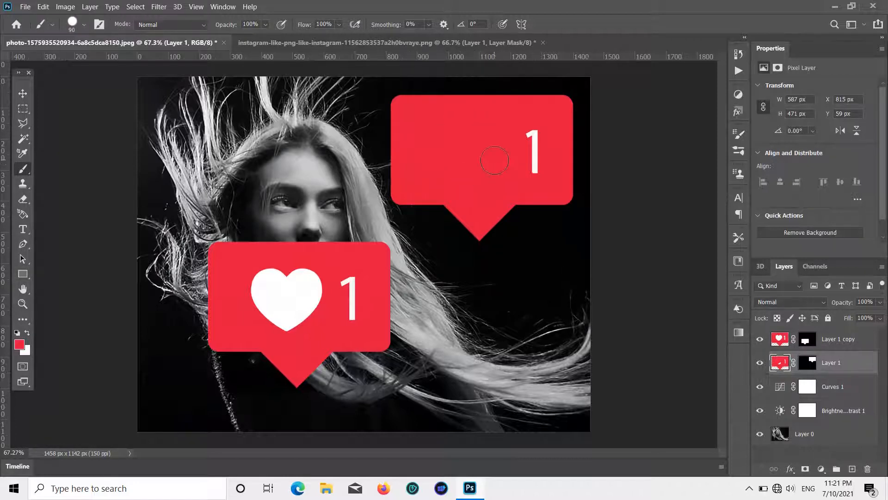
left_click_drag(537, 136, 531, 172)
- Scale the icon copy to about 90% and center it over the plain red bubble at about X 1108.5, Y 294.5 px
left_click(22, 93)
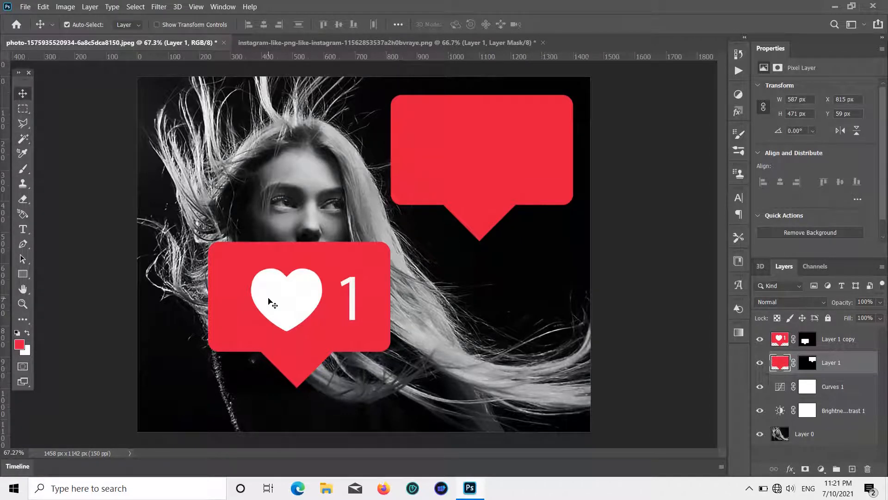
left_click(270, 301)
key("ctrl+t")
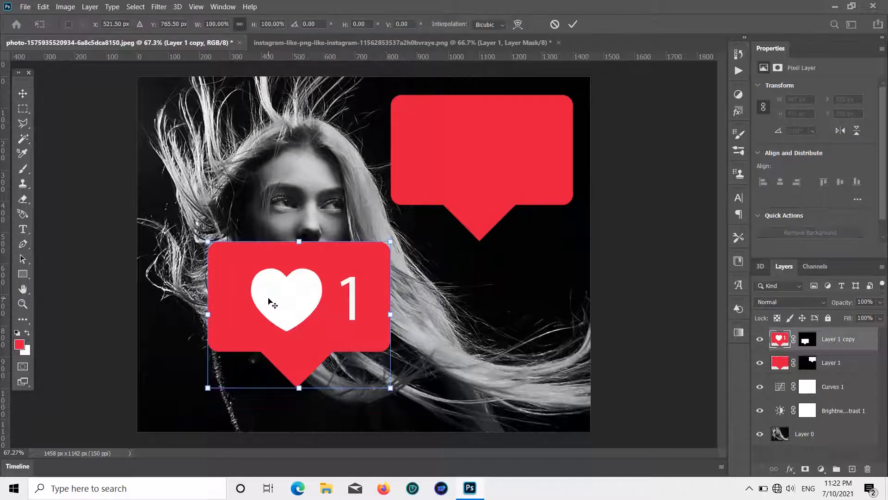
left_click_drag(389, 240, 502, 147)
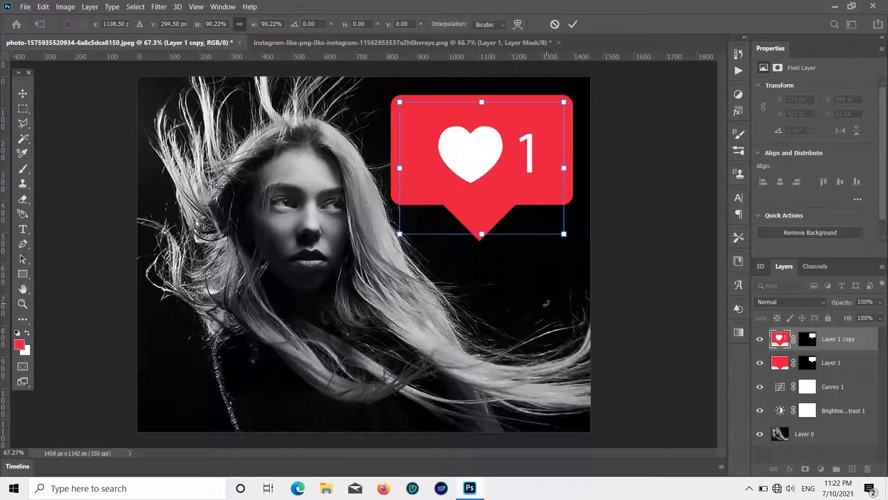
left_click(24, 94)
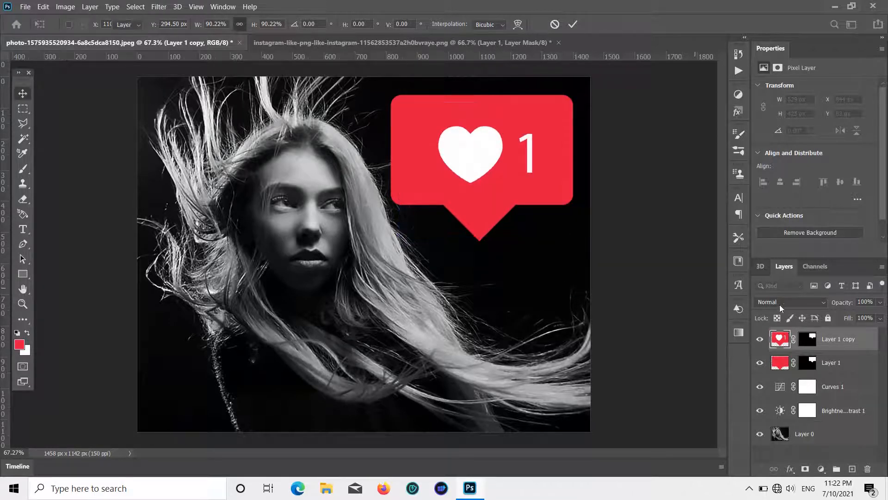
- Apply a Gaussian Blur with a 101.4 px radius to the plain red bubble on Layer 1
left_click(831, 361)
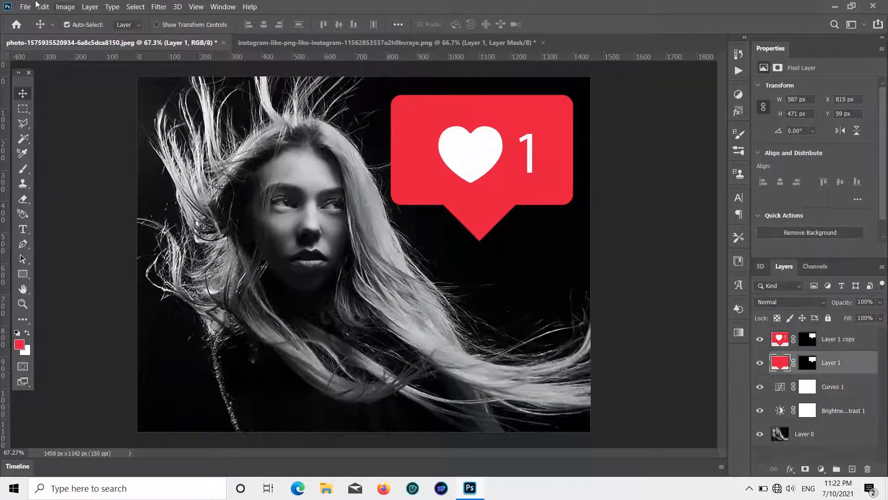
left_click(135, 7)
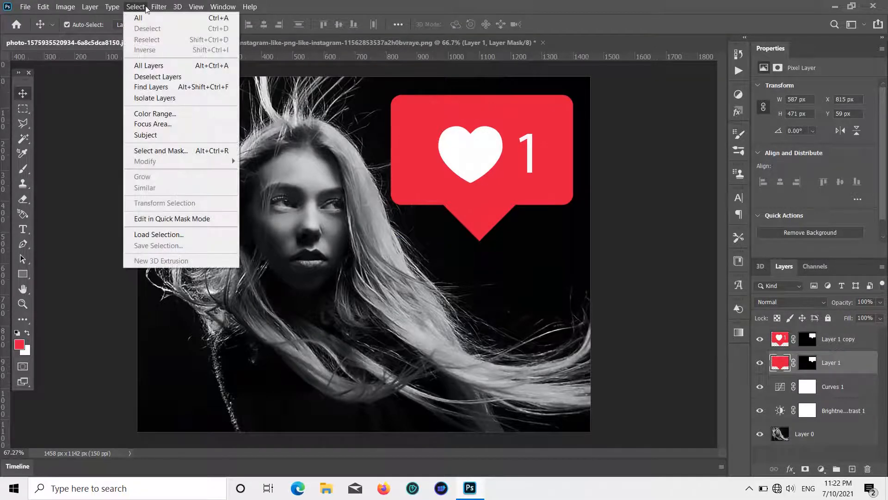
left_click(145, 8)
left_click(157, 7)
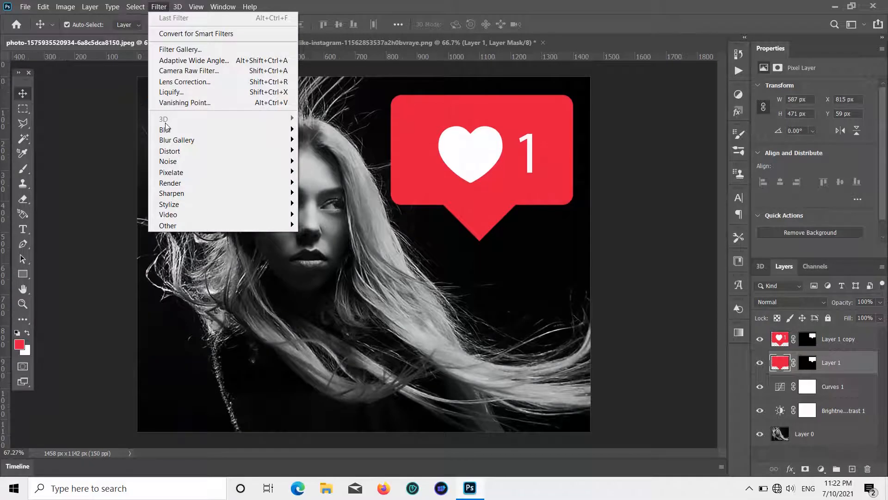
mouse_move(167, 129)
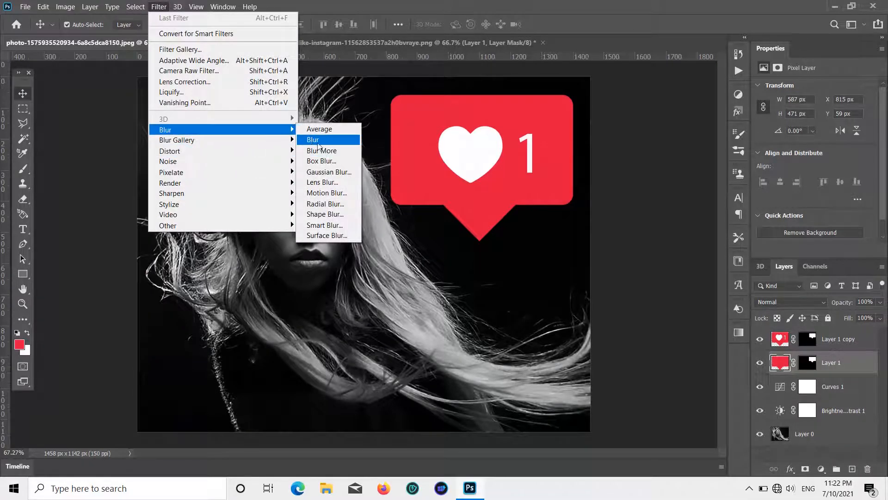
left_click(328, 172)
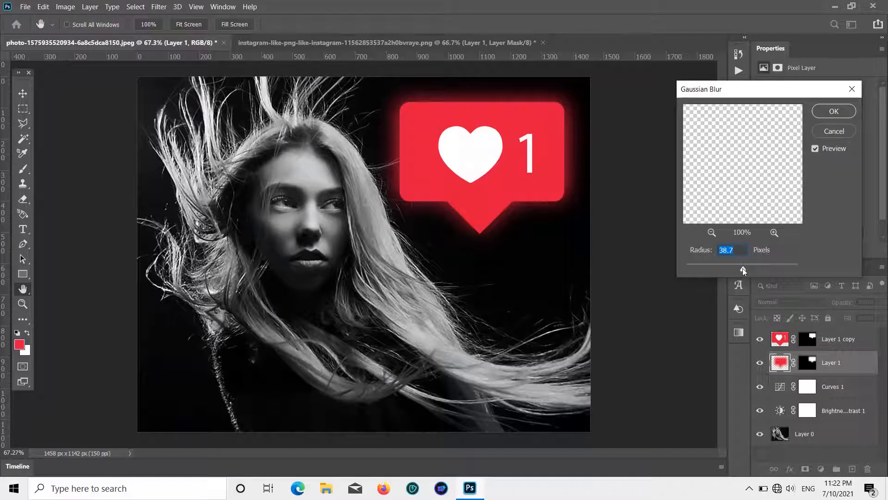
left_click_drag(740, 268, 759, 274)
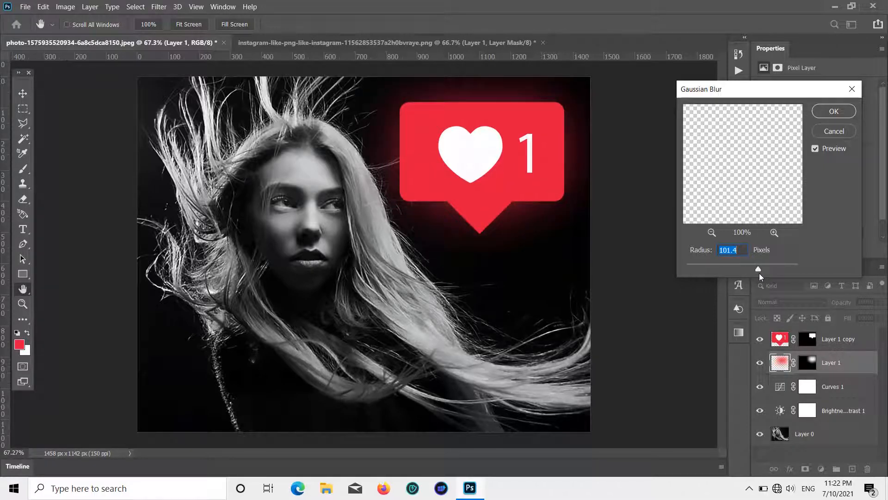
left_click(843, 112)
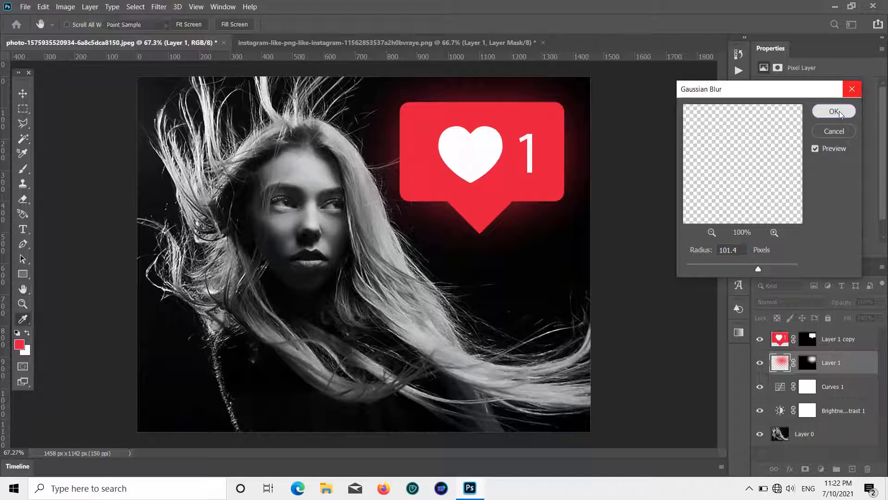
- Shrink the sharp like icon on Layer 1 copy to 455 × 366 px and reposition it over the glow at X 890, Y 88 px
left_click(537, 147)
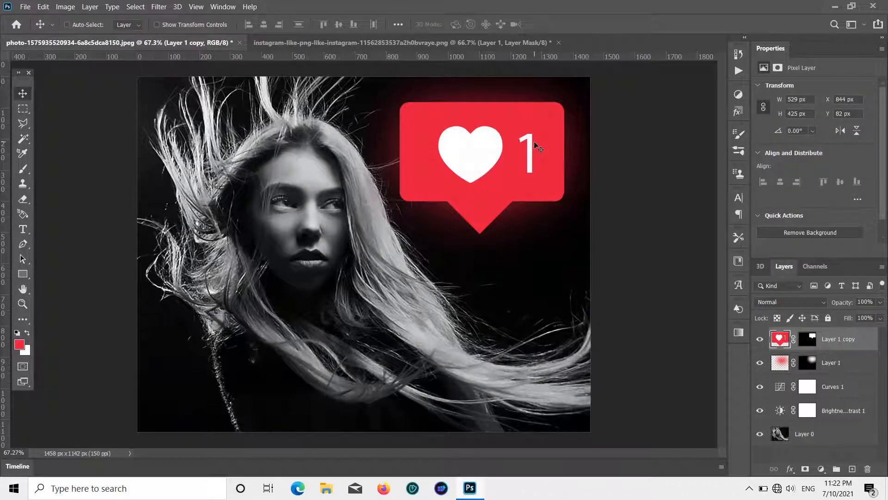
key("ctrl+t")
left_click_drag(565, 100, 541, 121)
left_click_drag(516, 150, 526, 138)
left_click(26, 95)
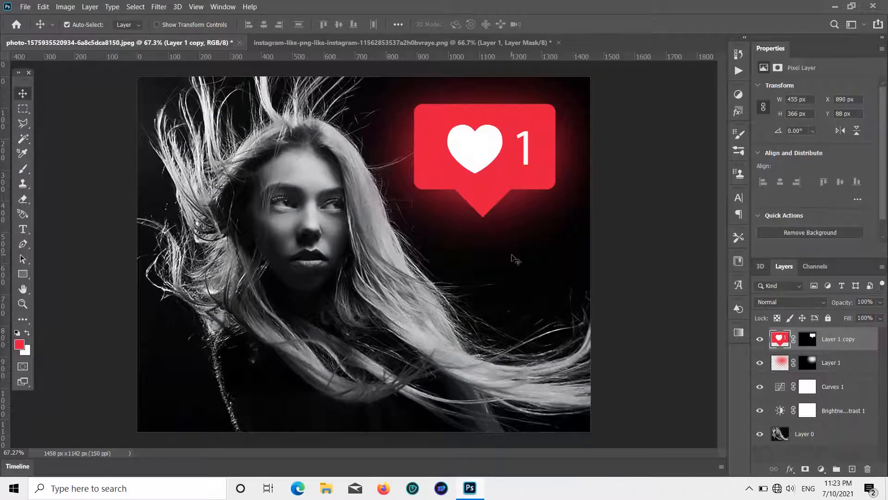
- Add a new layer above the like icon and set its blend mode to Soft Light
left_click(851, 469)
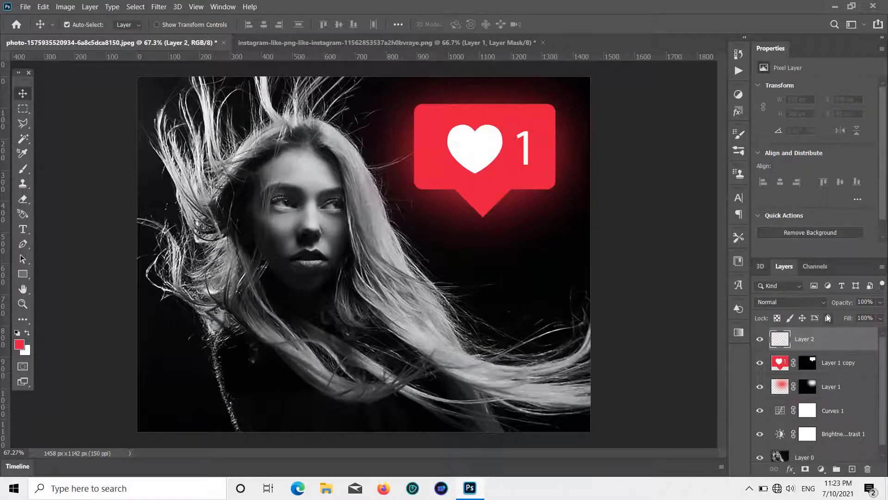
left_click(820, 302)
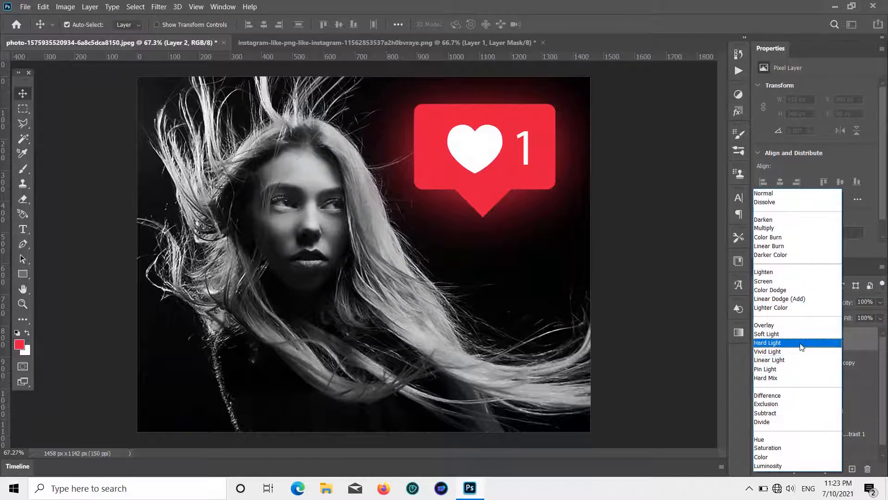
left_click(799, 333)
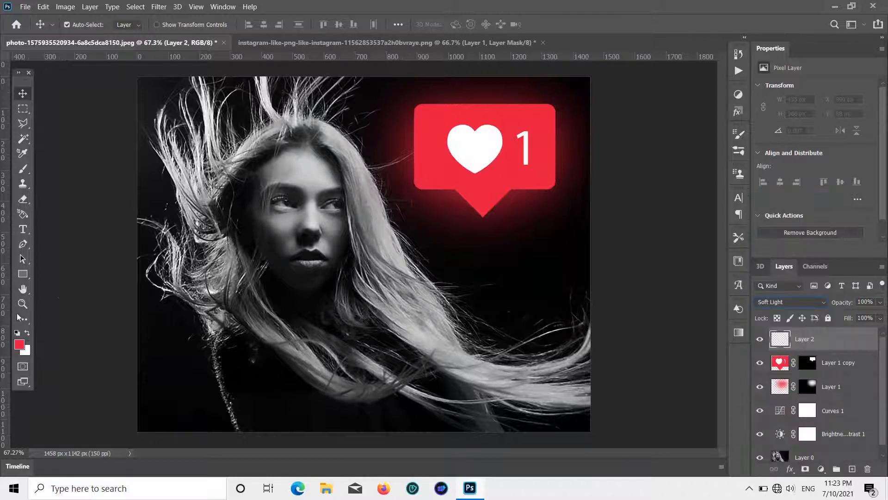
- Enlarge the paint brush to 900 px and lower Layer 2's opacity to 36%
left_click(23, 170)
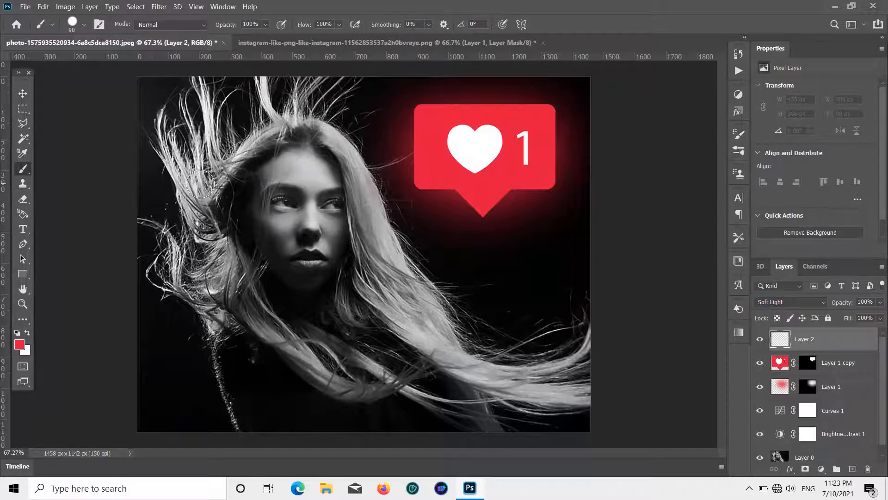
key("bracketright")
key("bracketright")
key("bracketright")
key("bracketright")
key("bracketright")
key("bracketright")
key("bracketright")
key("bracketright")
key("bracketright")
key("bracketright")
key("bracketright")
key("bracketright")
key("bracketright")
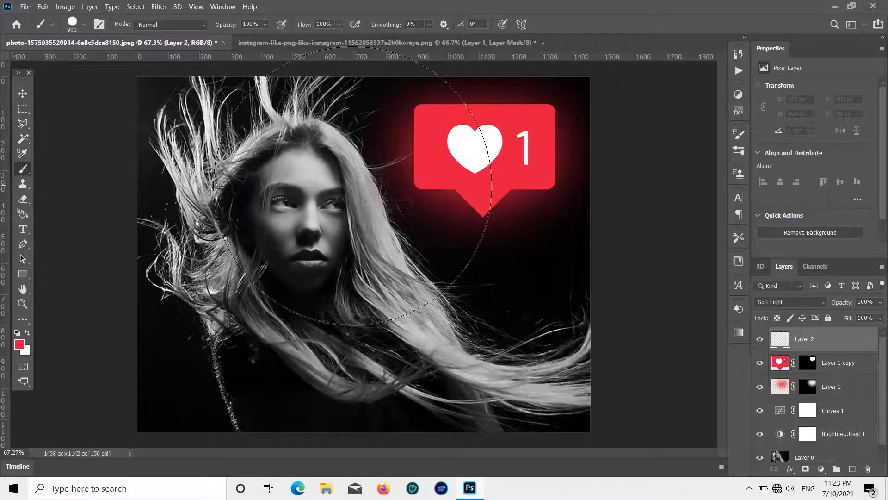
left_click(879, 304)
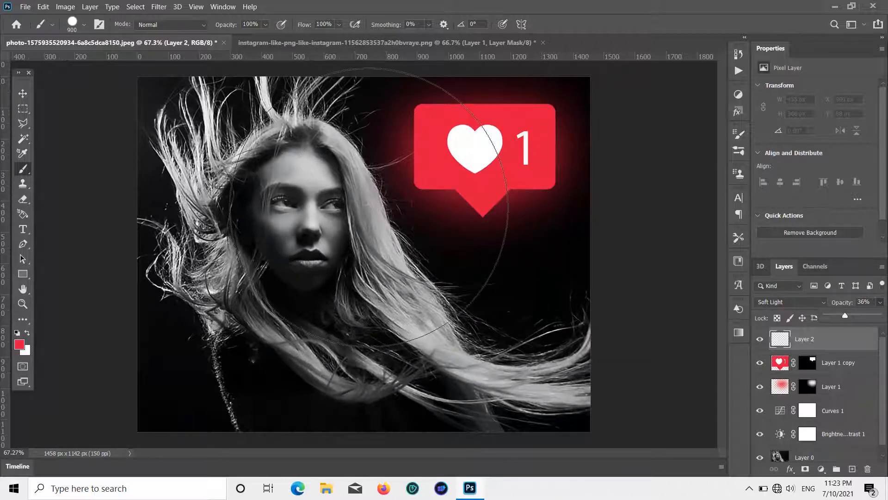
- Replace a hard-edged red dab on Layer 2 with soft-edged red paint over the woman's face and hair
left_click(373, 267)
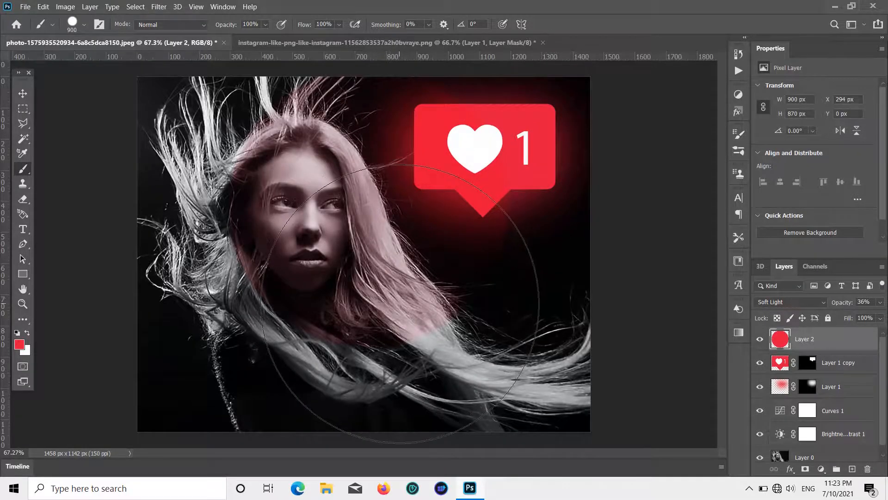
key("ctrl+z")
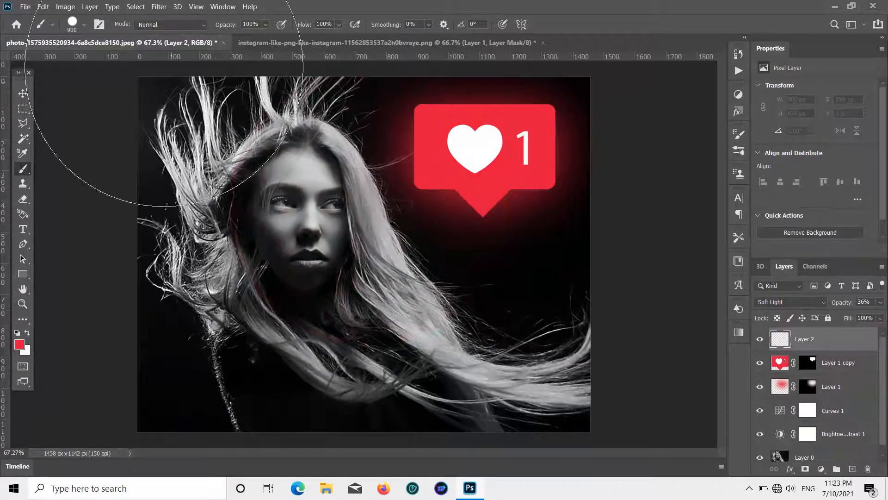
left_click(82, 26)
left_click_drag(91, 86, 63, 88)
left_click(84, 27)
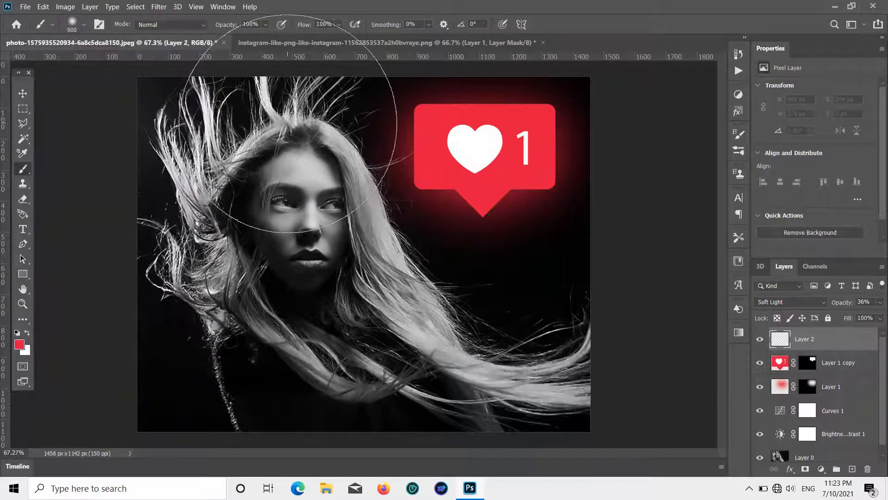
left_click(325, 179)
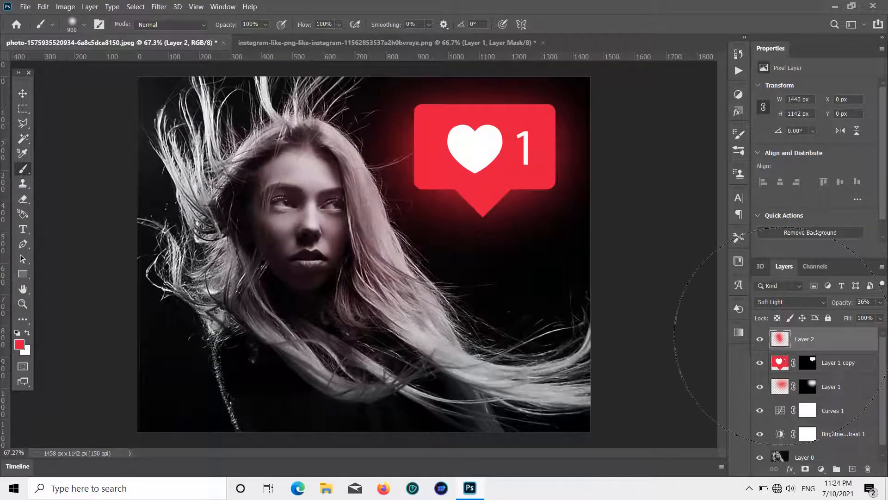
- Raise Layer 2's opacity to 90% and paint soft red over the flowing hair and background below the icon, undoing the stroke on the far-side hair
left_click(878, 303)
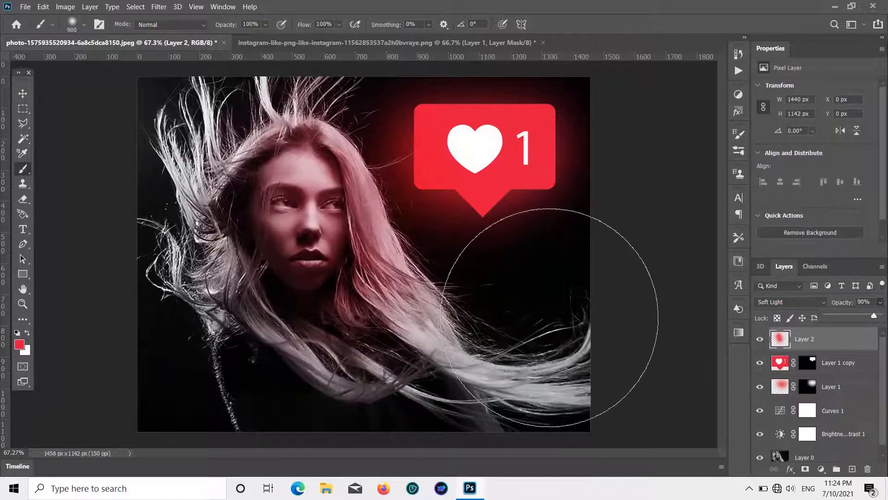
left_click(574, 305)
mouse_move(573, 296)
left_mouse_down()
mouse_move(446, 240)
mouse_move(333, 130)
mouse_move(327, 191)
left_mouse_up()
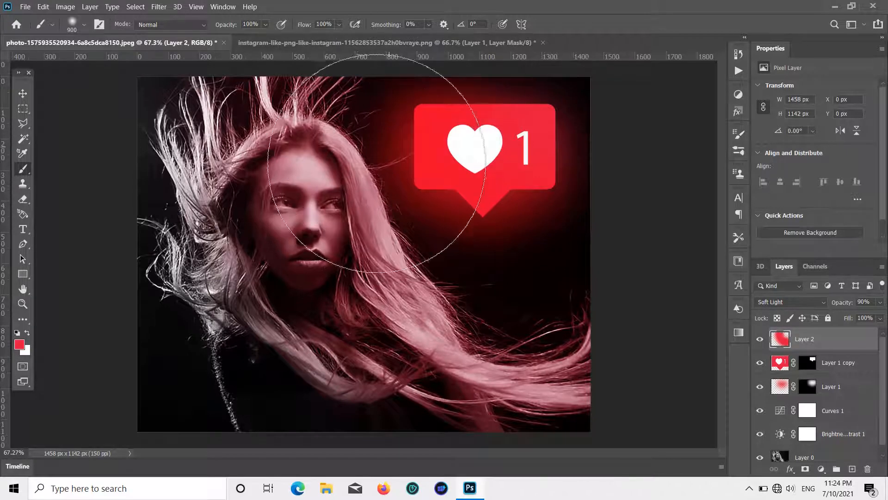
left_click(137, 153)
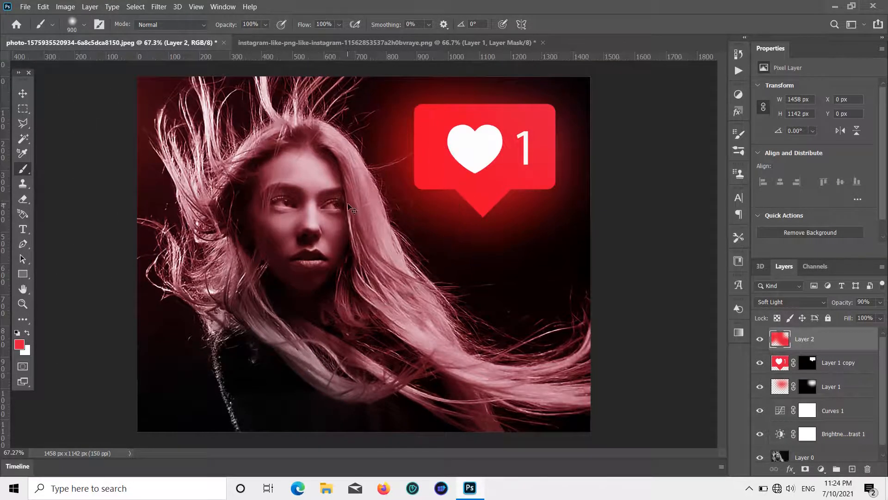
key("ctrl+z")
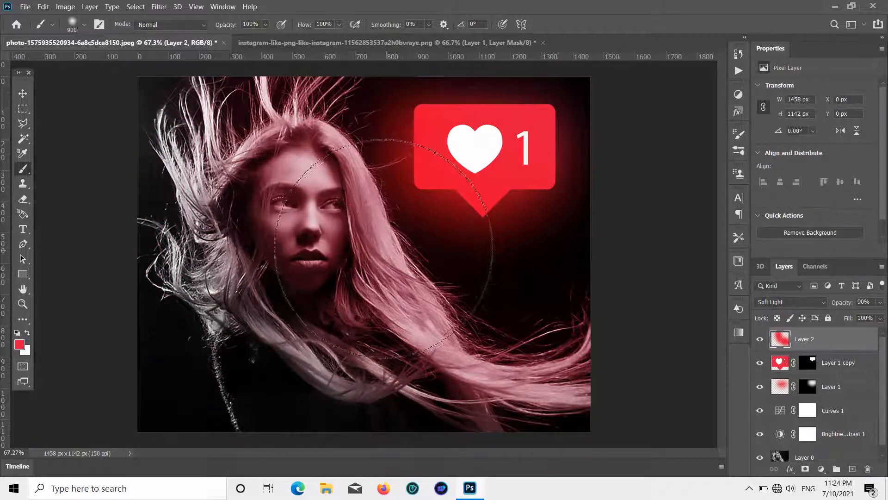
- Set Layer 2's opacity to 100% and extend the soft red paint over more of the hair and the dark clothing
left_click(878, 302)
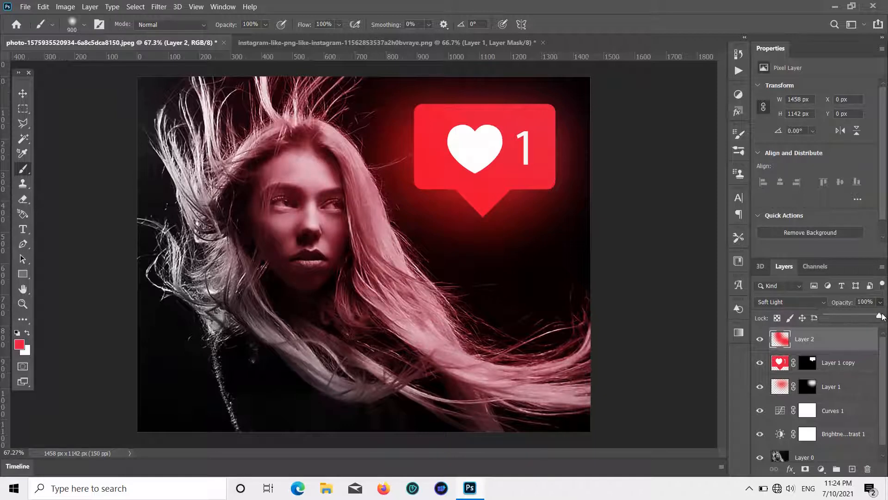
left_click(601, 347)
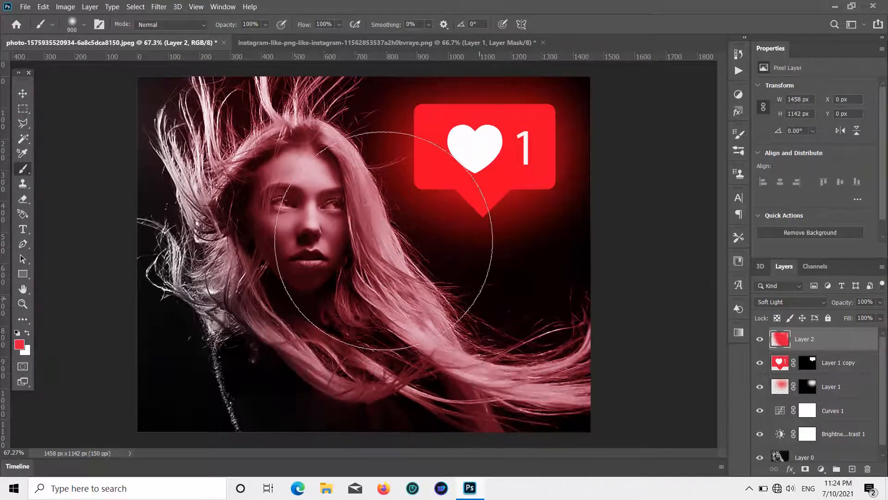
left_click(23, 93)
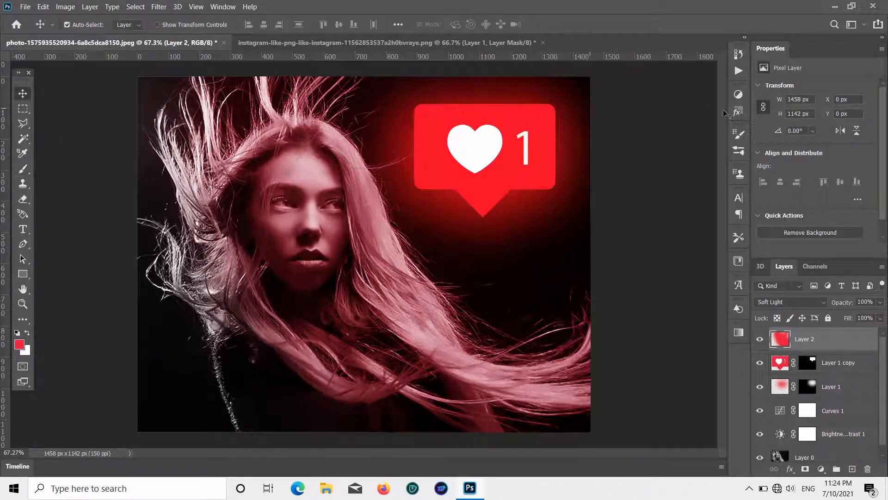
- Add another new layer above Layer 2 and set it to Soft Light
left_click(851, 468)
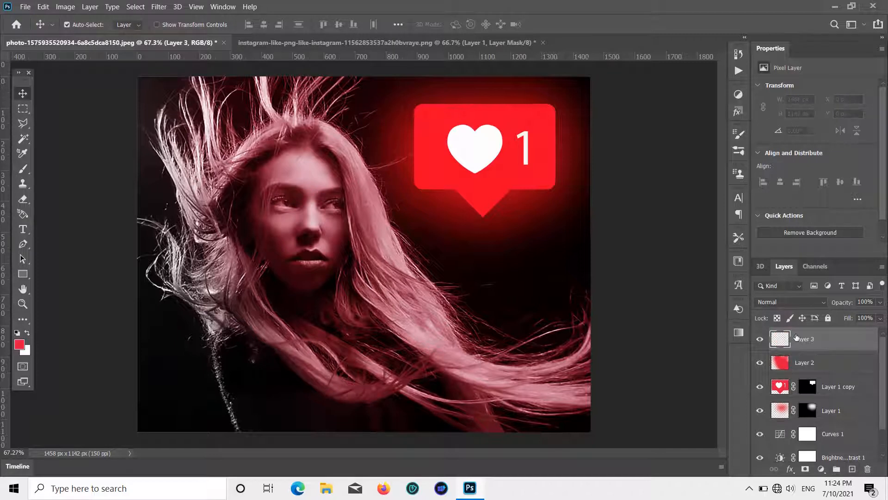
left_click(804, 303)
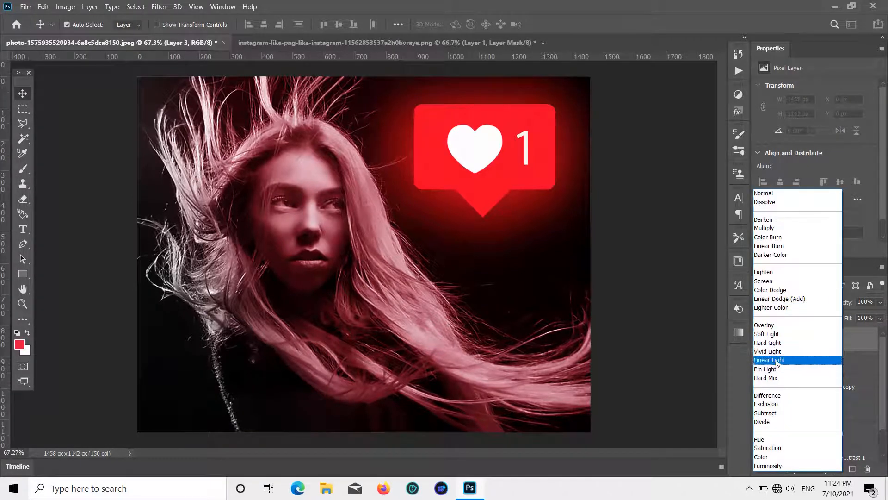
left_click(767, 334)
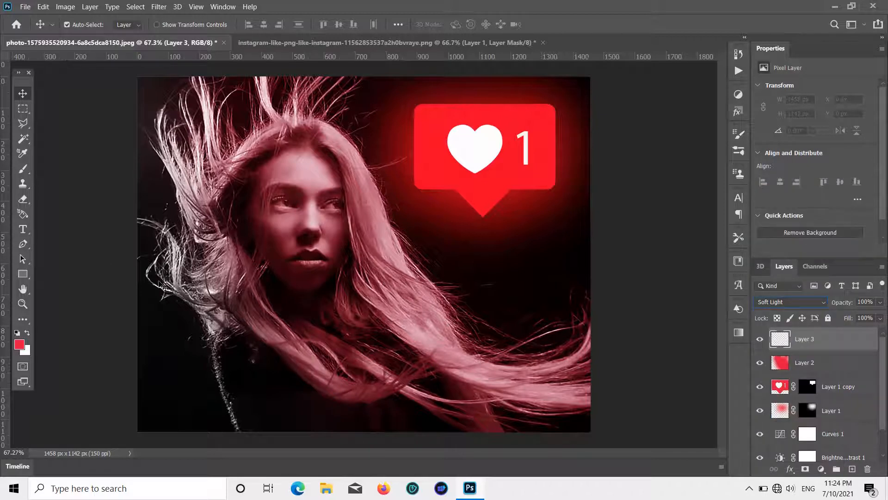
- Change the foreground color from red to a bright saturated blue
key("i")
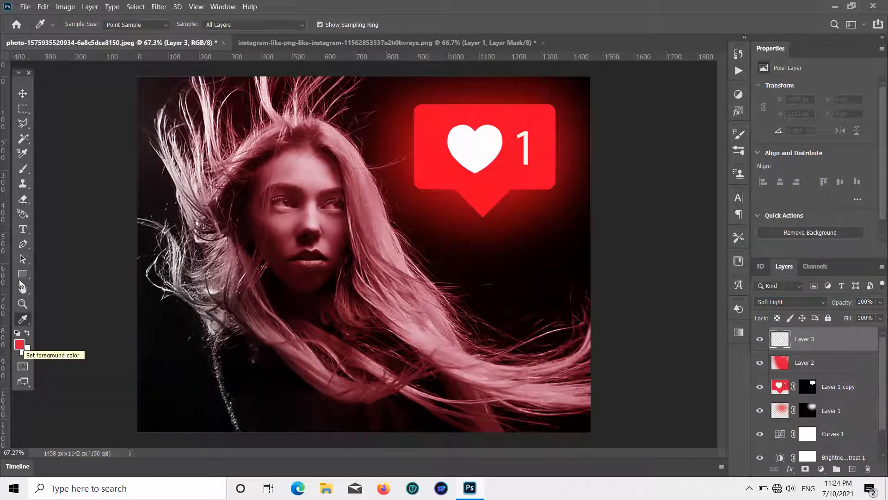
left_click(19, 344)
type("0000ff")
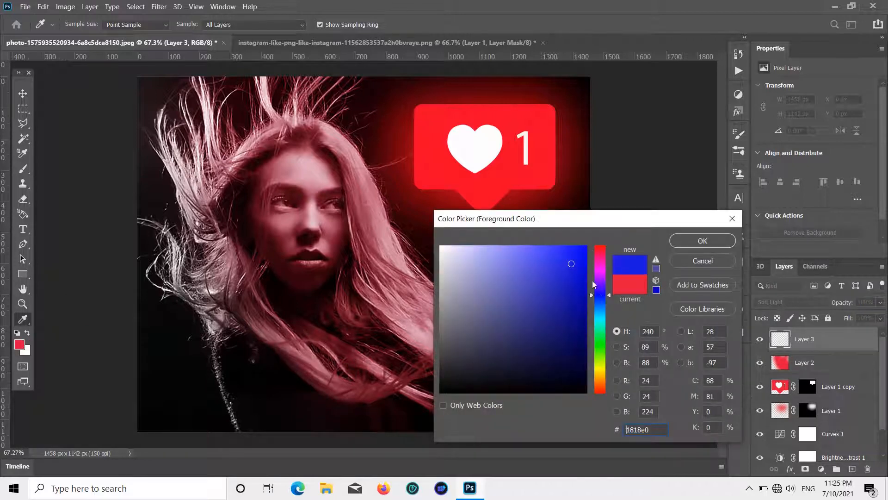
left_click(687, 242)
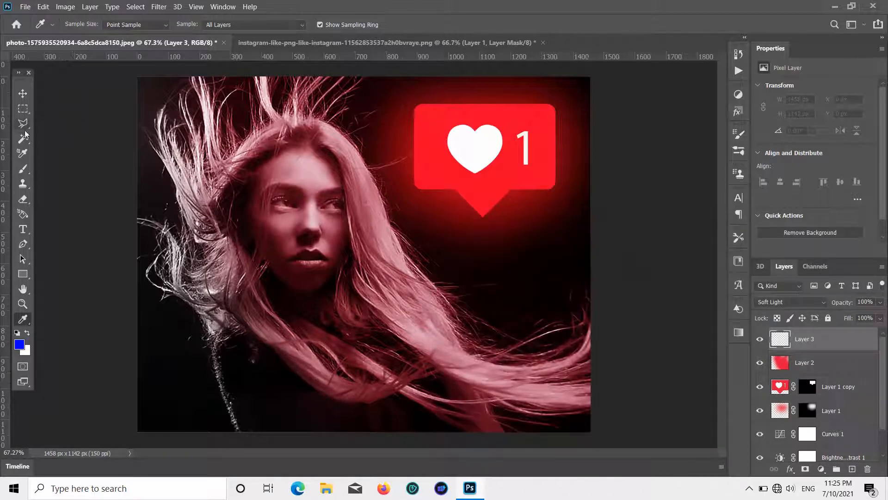
- Activate the soft 900 px Brush and lower Layer 3's opacity to 84%
left_click(23, 169)
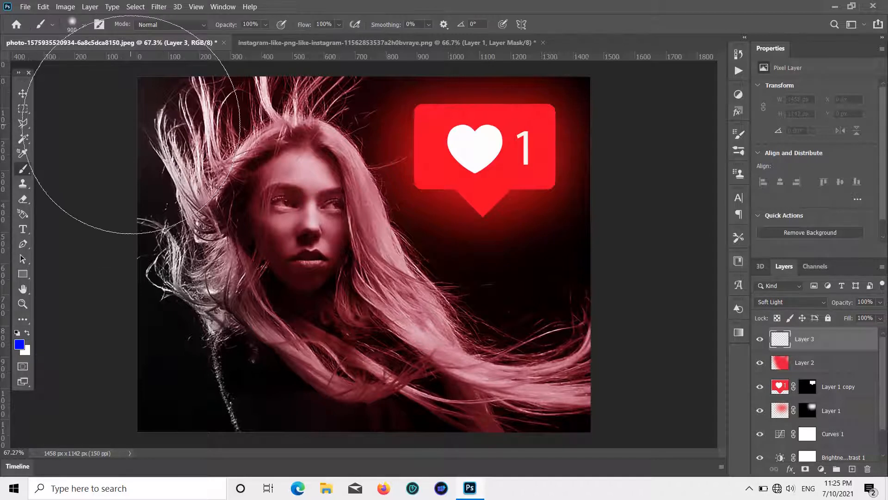
left_click(880, 302)
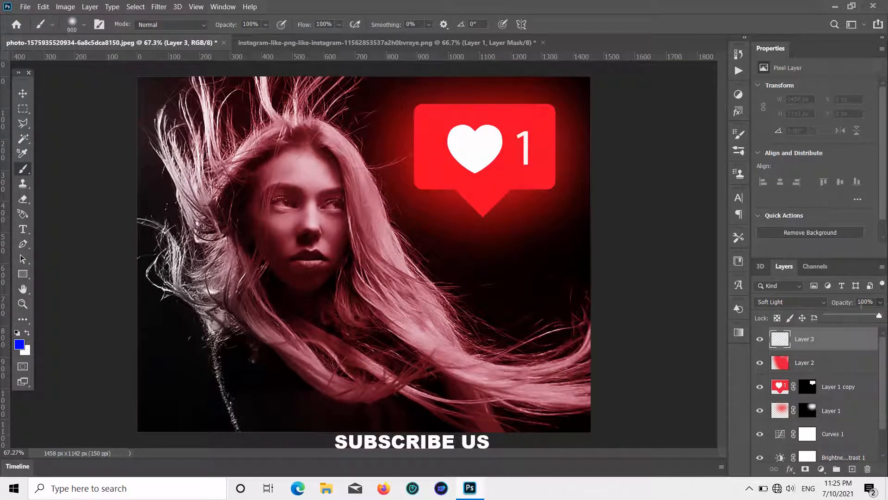
mouse_move(881, 315)
left_mouse_down()
mouse_move(853, 316)
mouse_move(870, 316)
left_mouse_up()
left_click(138, 119)
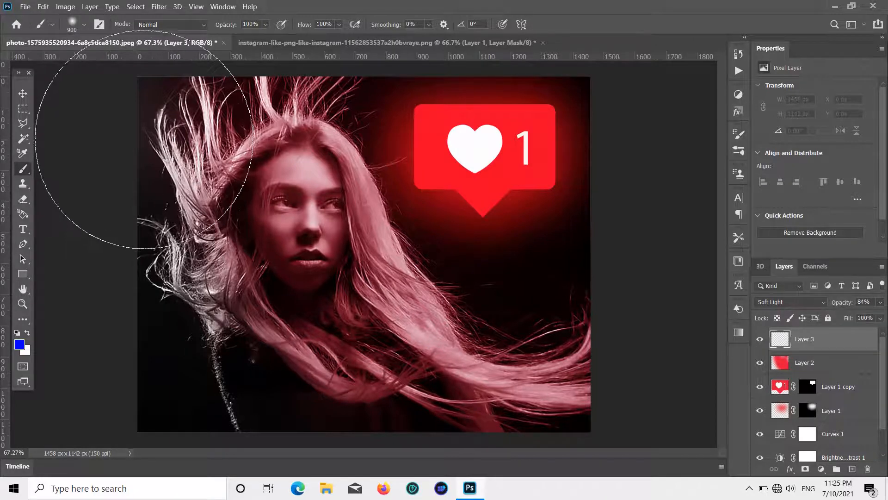
- Paint soft bright blue on Layer 3 over the hair, face edge and dark background on the side opposite the icon
mouse_move(139, 119)
left_mouse_down()
mouse_move(148, 174)
mouse_move(119, 226)
mouse_move(123, 288)
mouse_move(150, 333)
mouse_move(156, 386)
mouse_move(171, 390)
mouse_move(150, 342)
mouse_move(141, 98)
mouse_move(125, 94)
mouse_move(98, 168)
mouse_move(134, 315)
mouse_move(186, 423)
mouse_move(252, 444)
mouse_move(242, 406)
mouse_move(153, 381)
mouse_move(153, 182)
mouse_move(178, 205)
mouse_move(180, 188)
mouse_move(169, 116)
mouse_move(177, 251)
left_mouse_up()
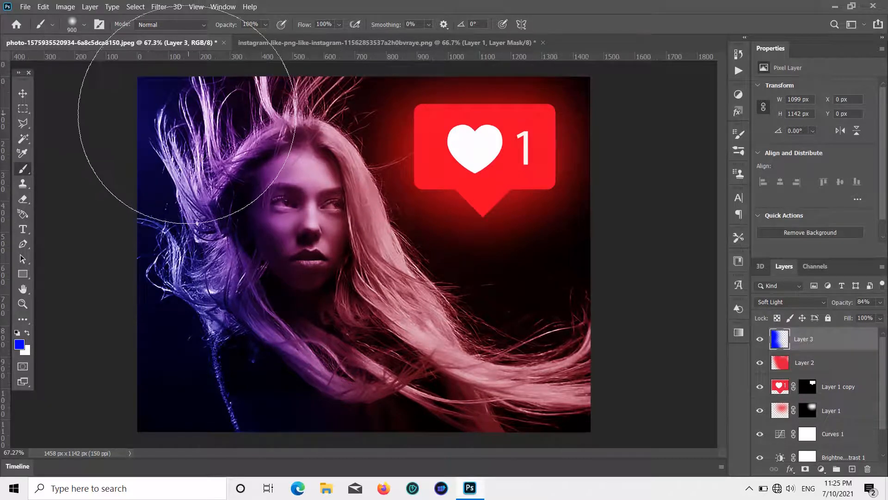
left_click(23, 93)
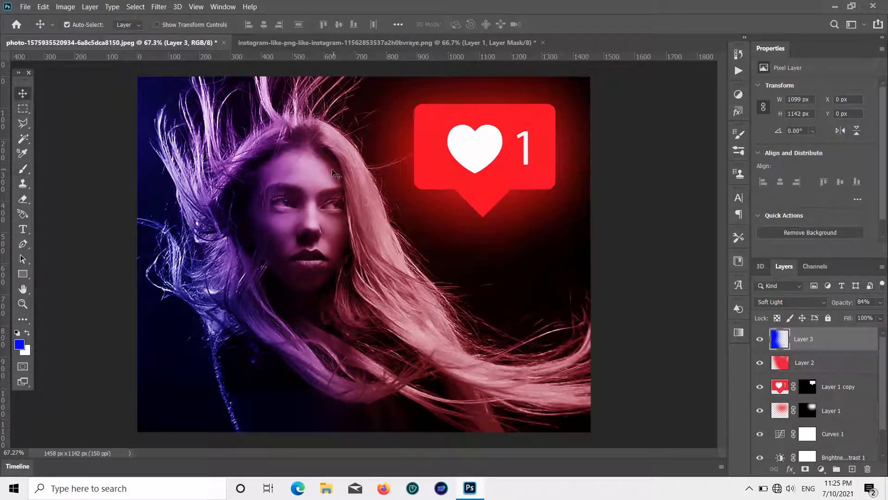
scroll(359, 227, "down", 1)
scroll(358, 234, "up", 3)
left_click(127, 198)
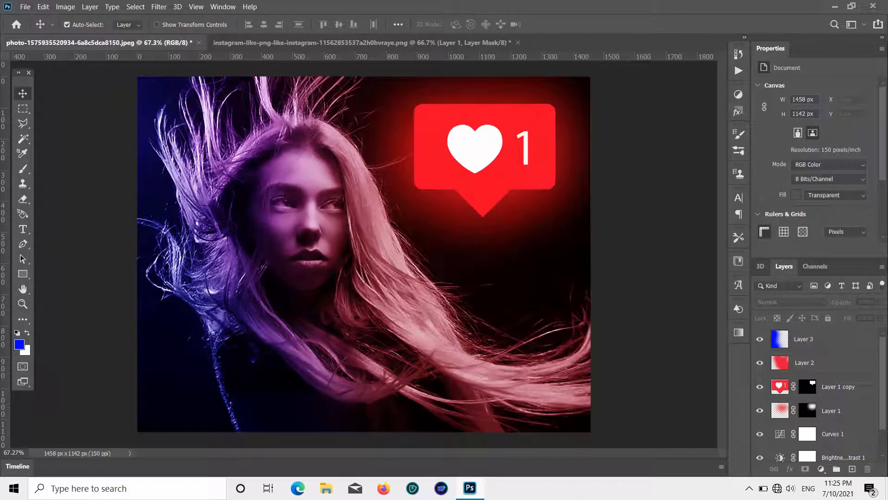
left_click(822, 339)
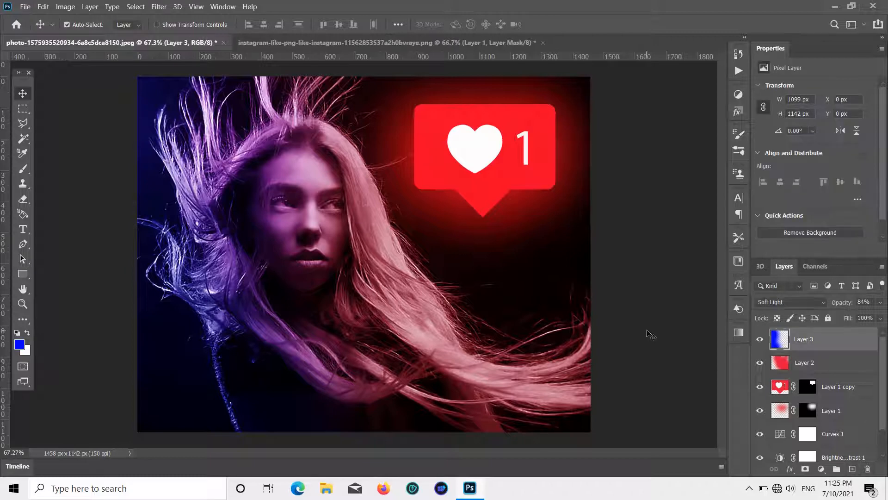
left_click(648, 331)
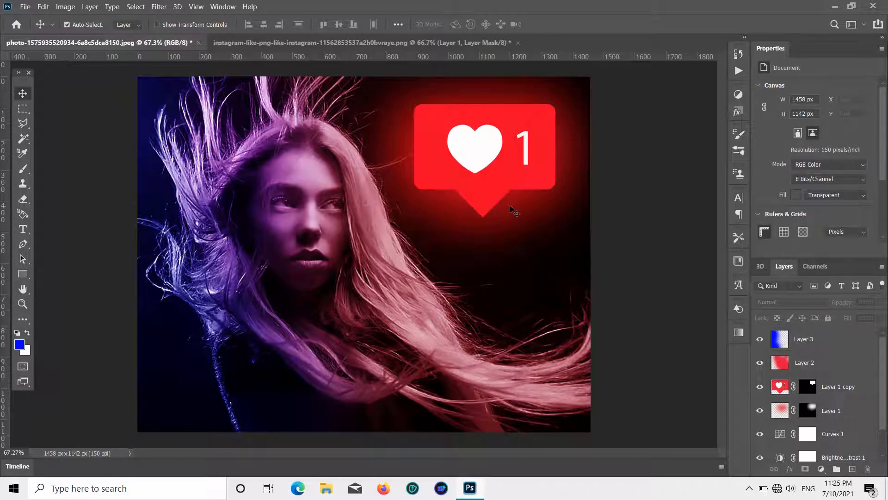
- Draw a 22 px blue circle with the Ellipse tool over the iris of the blue-tinted eye
scroll(331, 228, "up", 3)
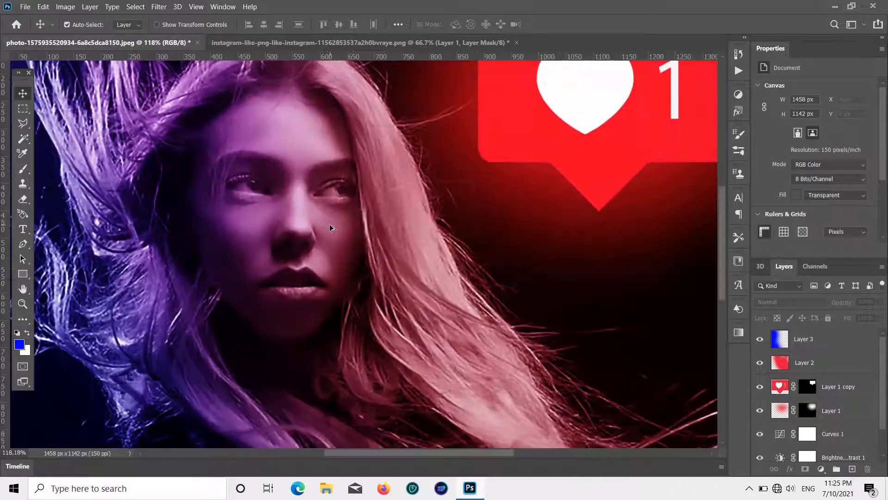
scroll(331, 228, "up", 5)
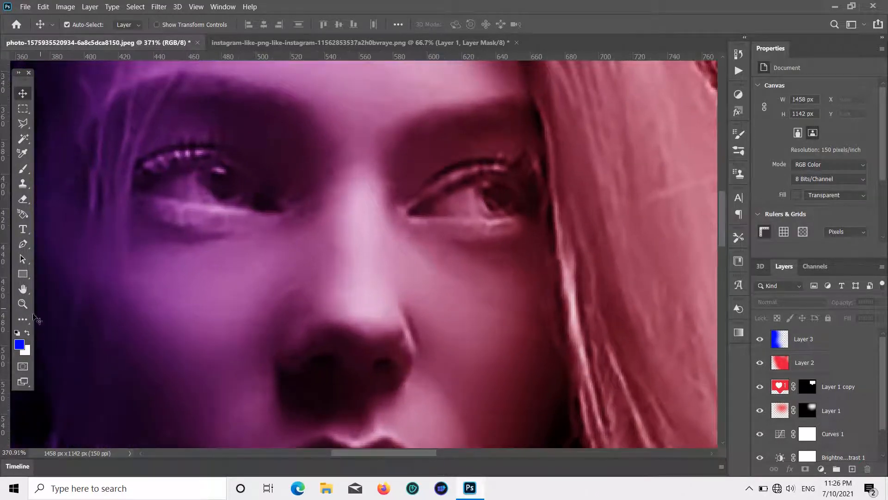
left_click_drag(22, 273, 83, 298)
left_click_drag(199, 167, 270, 205)
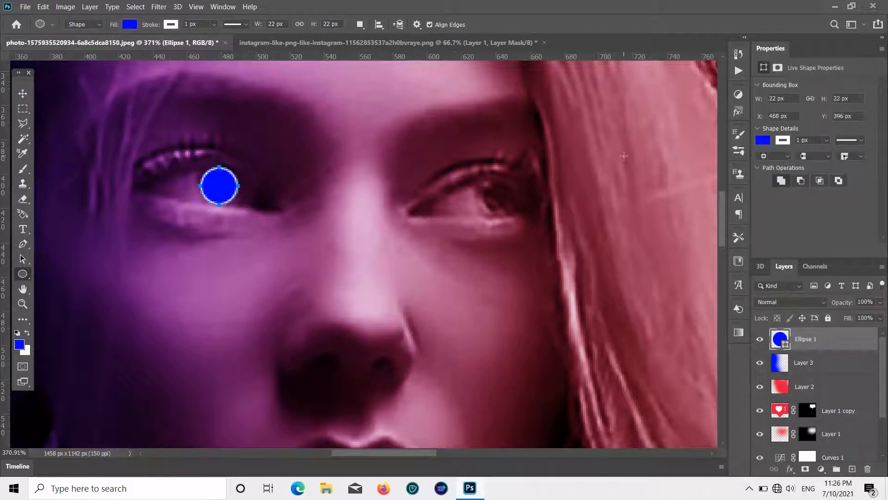
- Remove the stroke from the blue eye circle
left_click(784, 142)
left_click(739, 164)
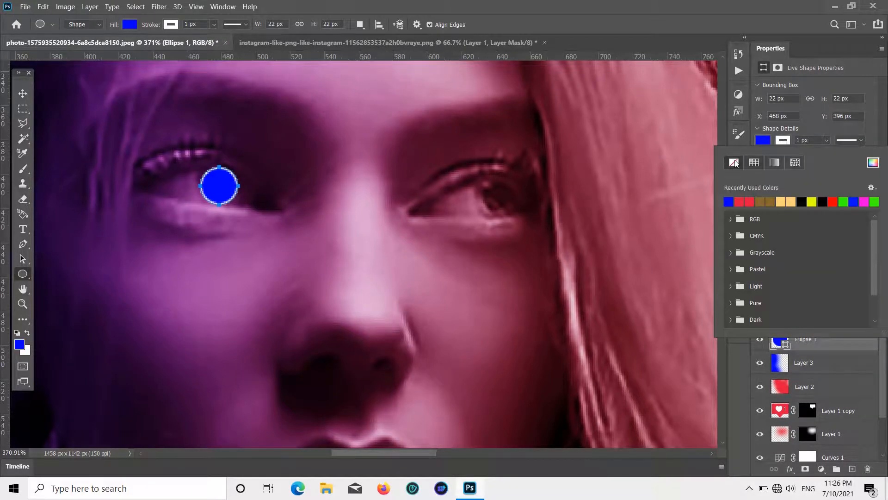
left_click(819, 127)
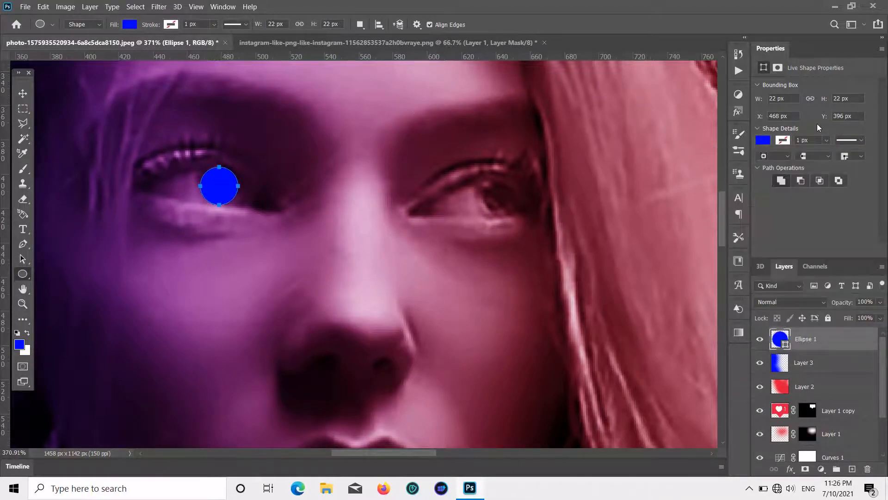
left_click(23, 92)
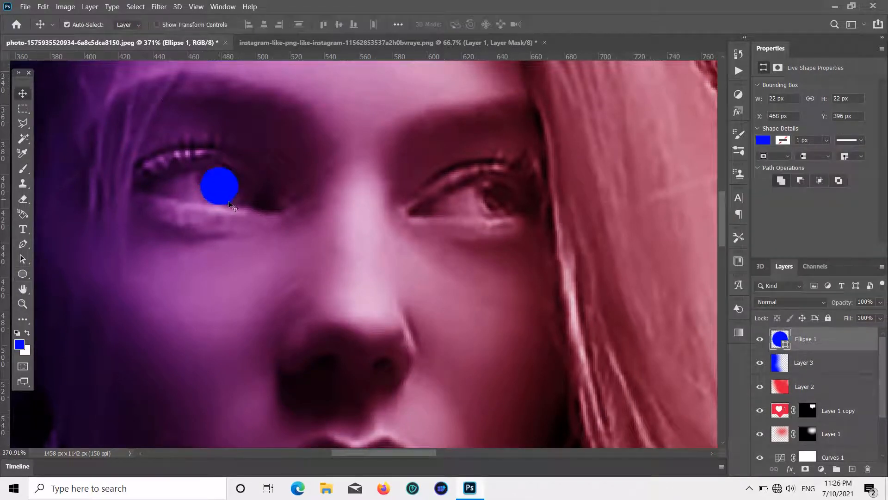
- Lower the blue circle's opacity to 15% and scale it to about 19.7 px so that it fits the iris
left_click(880, 302)
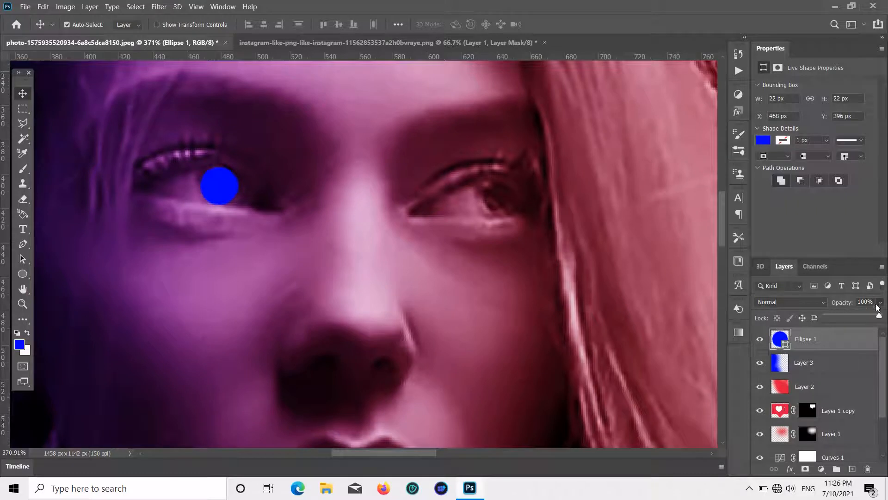
left_click_drag(845, 314, 835, 316)
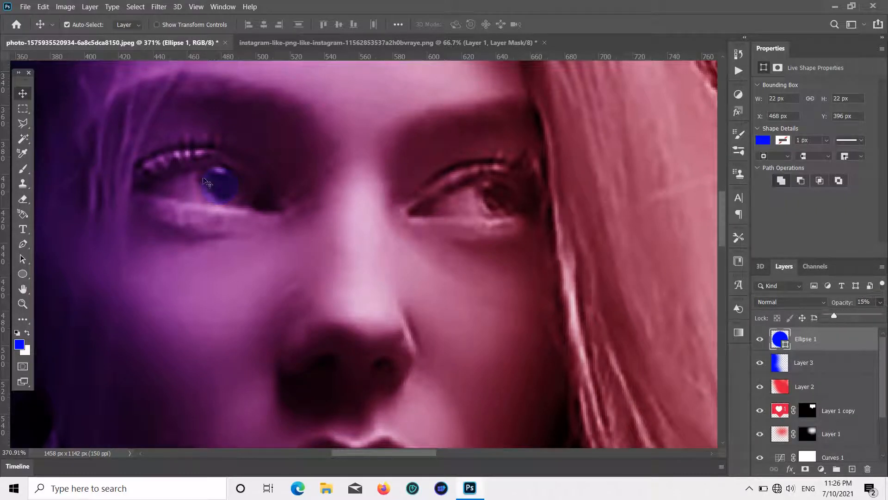
mouse_move(219, 180)
left_mouse_down()
mouse_move(235, 169)
mouse_move(226, 188)
left_mouse_up()
key("ctrl+t")
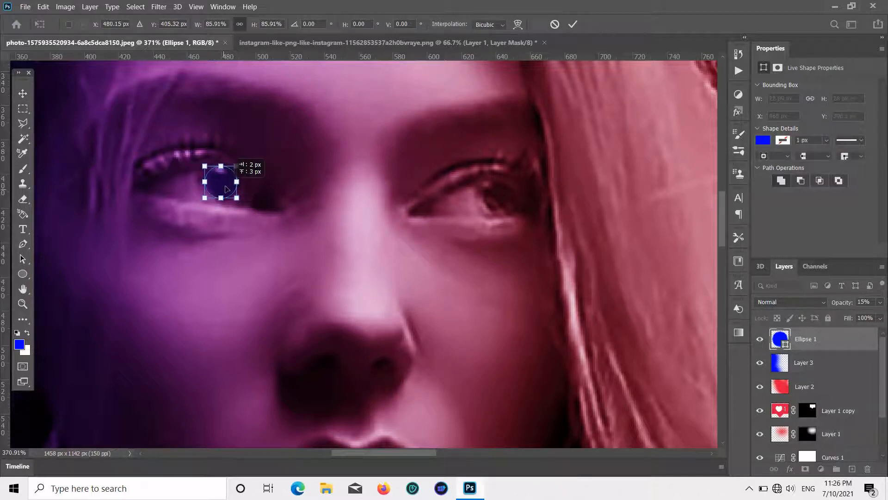
left_click(28, 96)
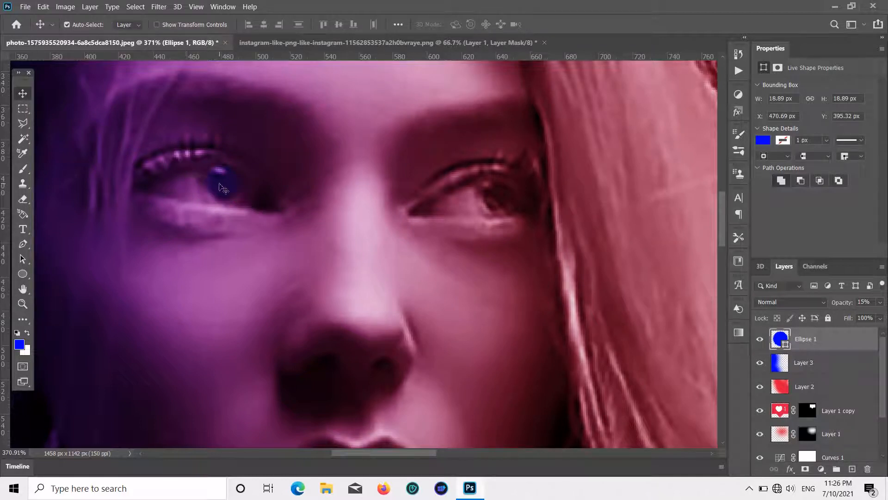
key("ctrl+t")
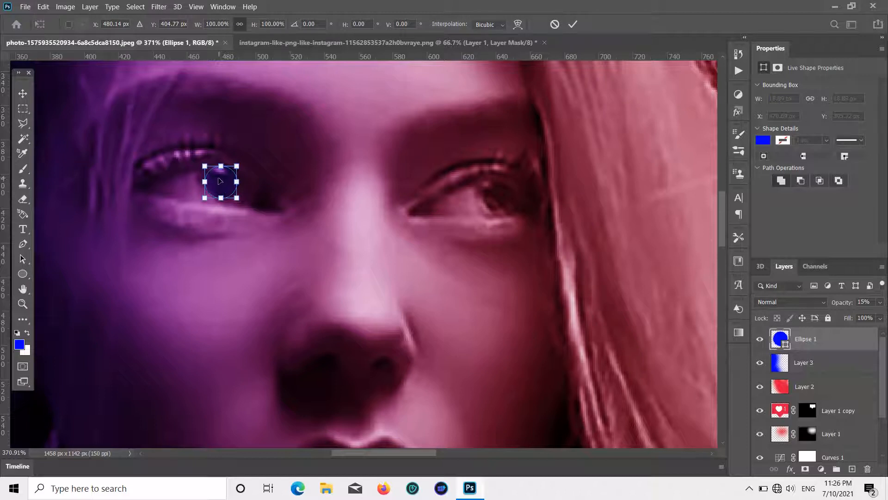
left_click_drag(203, 166, 202, 163)
left_click(24, 98)
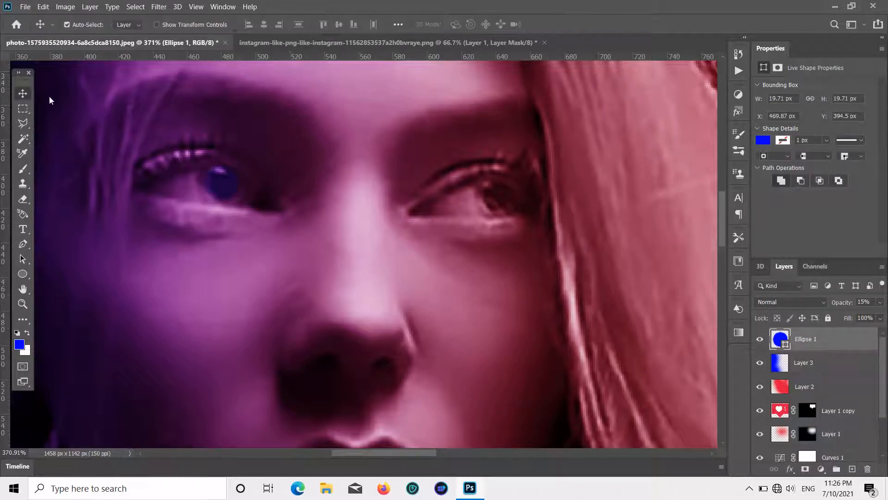
- Set the blue eye circle's blend mode to Overlay and its opacity to 12%
left_click(879, 302)
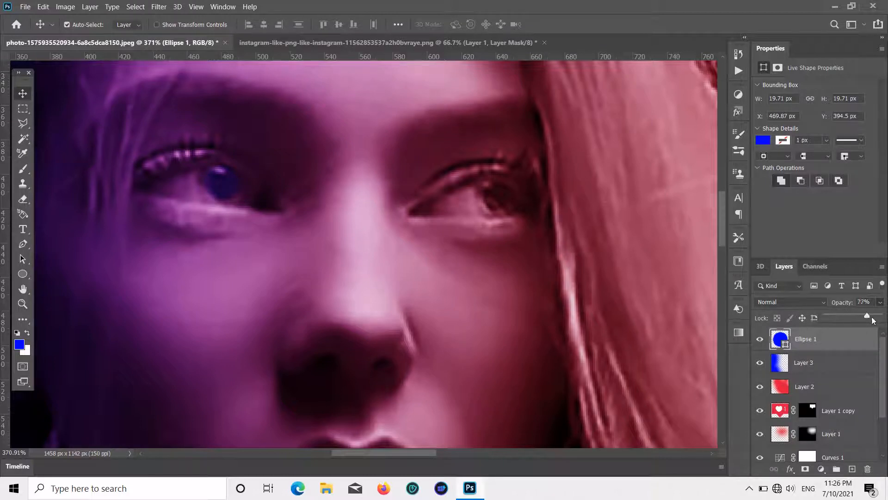
left_click_drag(871, 316, 881, 317)
left_click(814, 302)
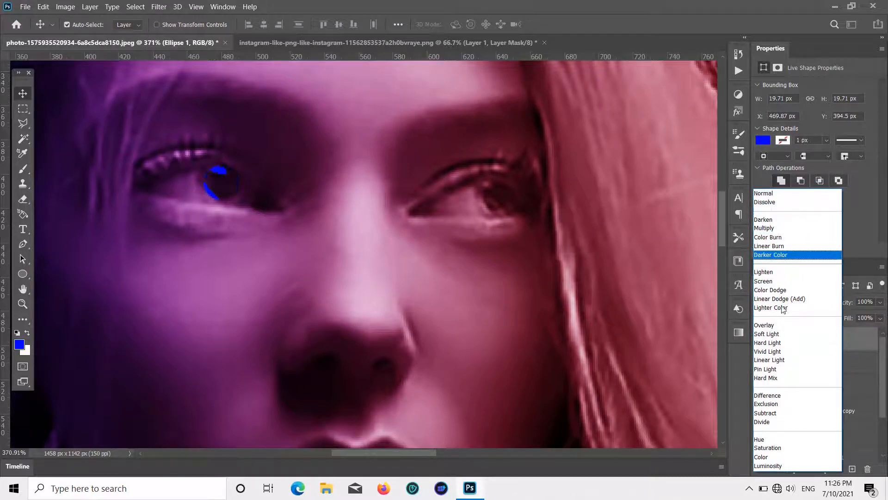
left_click(778, 327)
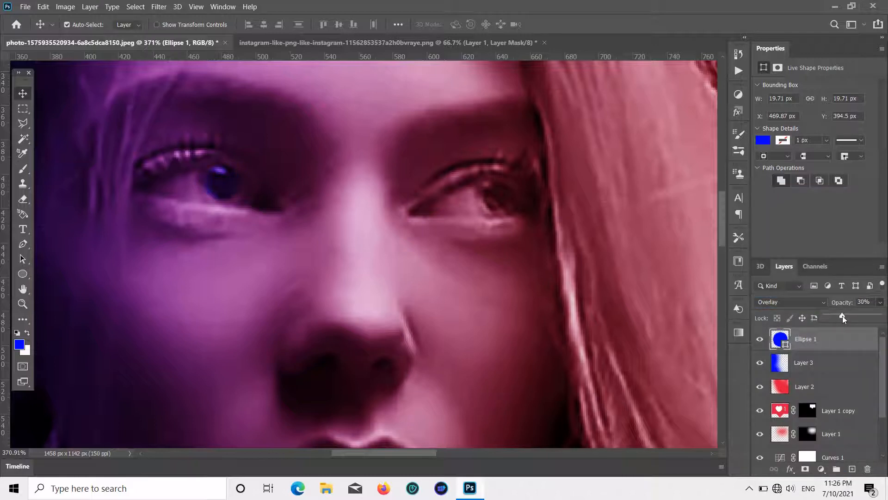
left_click_drag(834, 314, 834, 314)
- Duplicate the blue eye circle and place the copy over the iris of the red-tinted eye
scroll(830, 318, "down", 4)
scroll(520, 333, "down", 4)
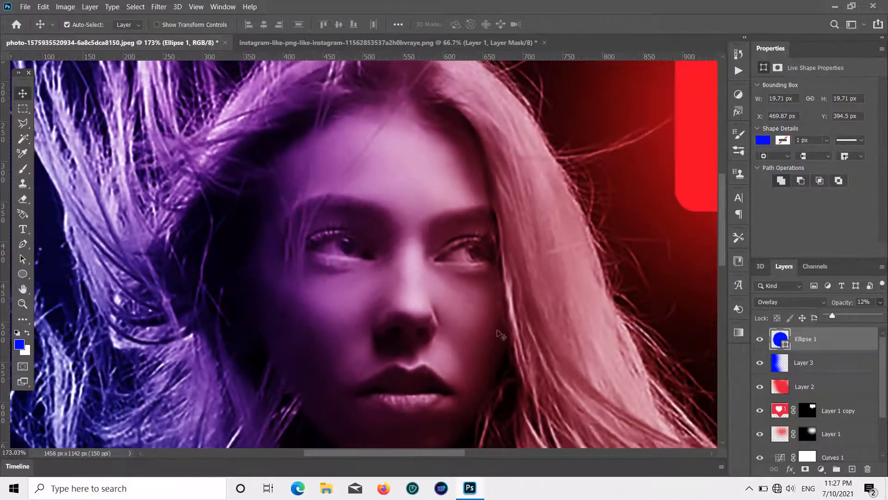
scroll(486, 335, "up", 3)
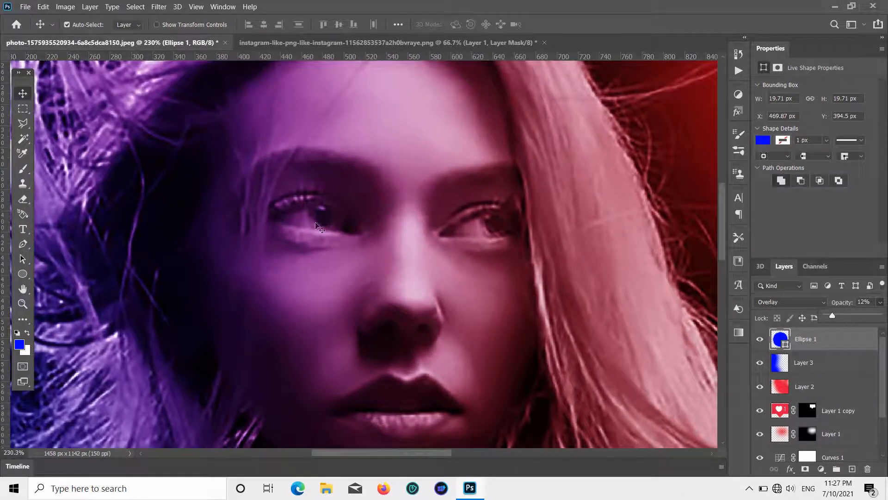
left_click(327, 222)
key("ctrl+j")
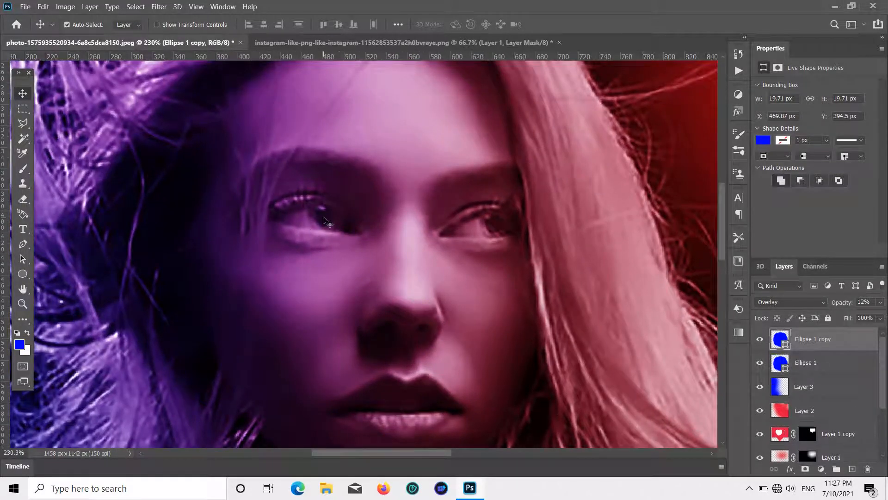
left_click_drag(327, 222, 494, 229)
- Change the copied circle's fill to the recently used red
left_click(762, 140)
left_click(740, 198)
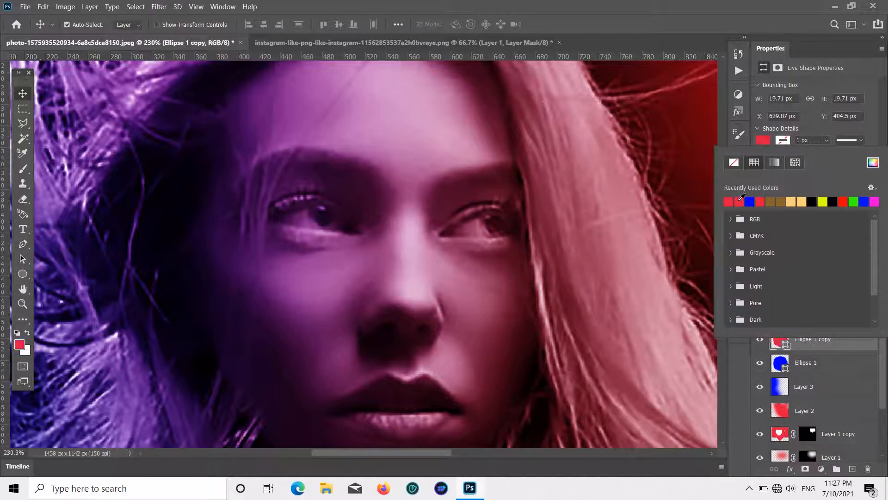
left_click(24, 93)
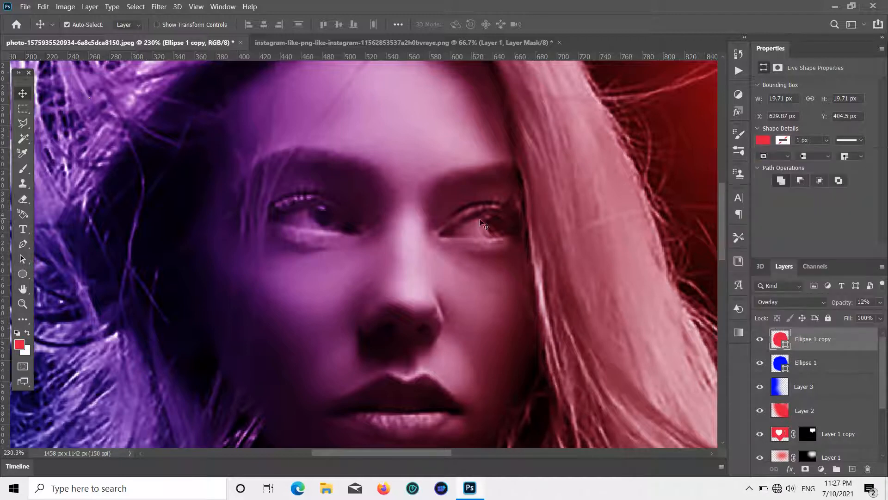
left_click(670, 255)
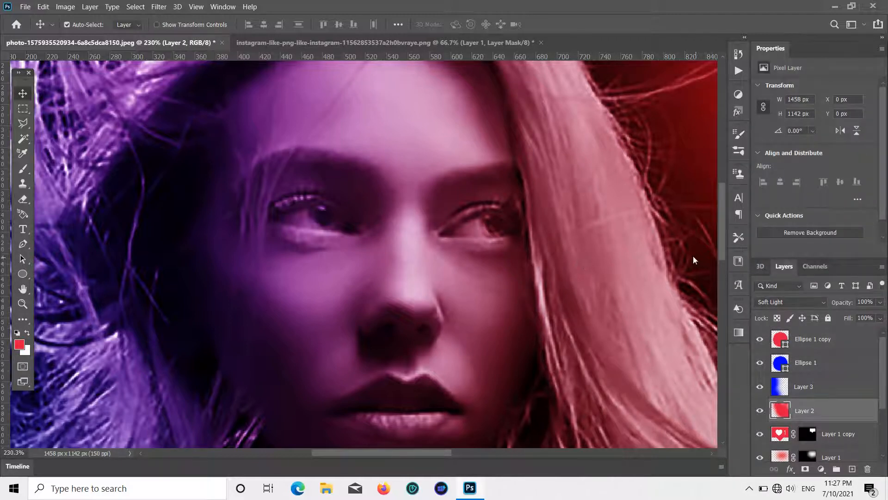
- Set the red eye circle's opacity to 11%
scroll(574, 268, "down", 4)
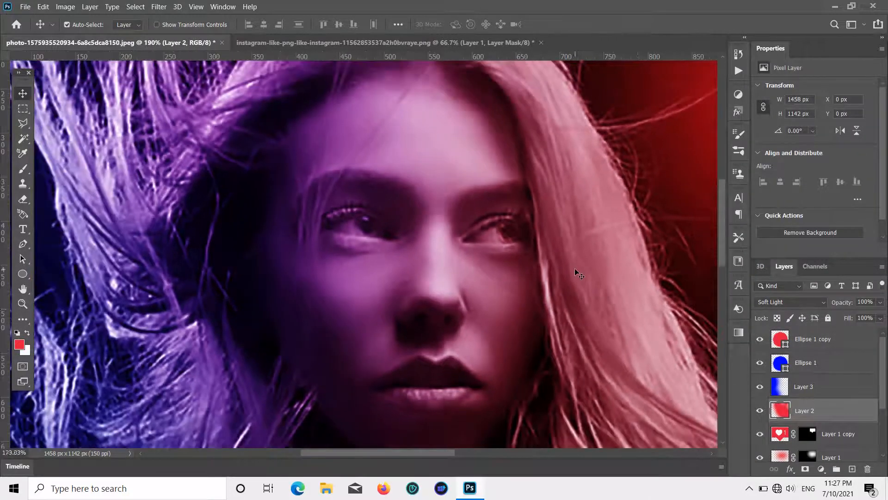
scroll(574, 268, "down", 2)
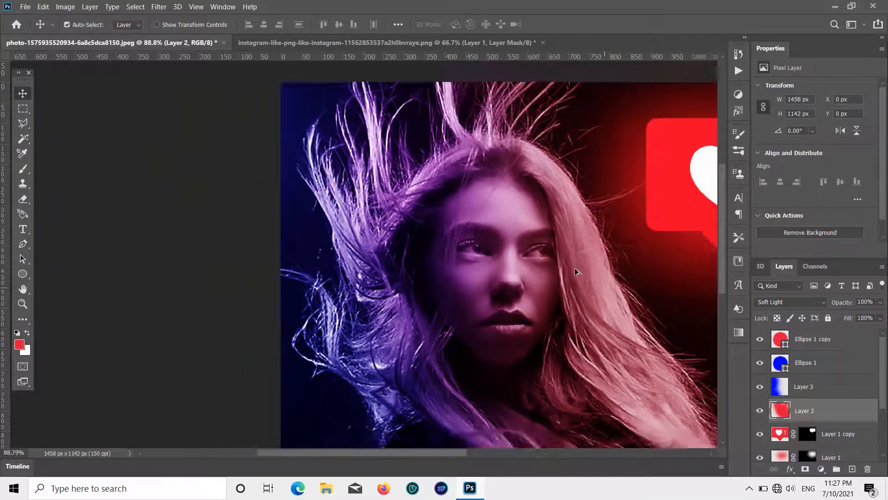
scroll(542, 256, "up", 5)
scroll(539, 259, "up", 2)
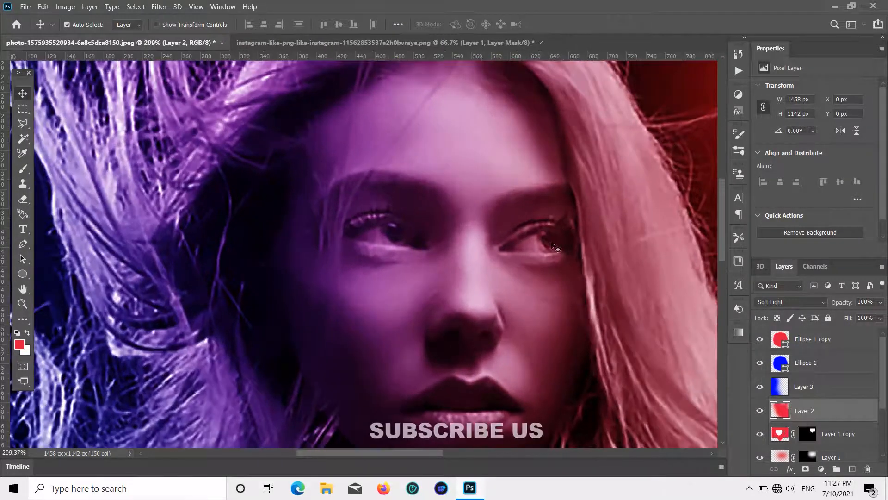
left_click(869, 338)
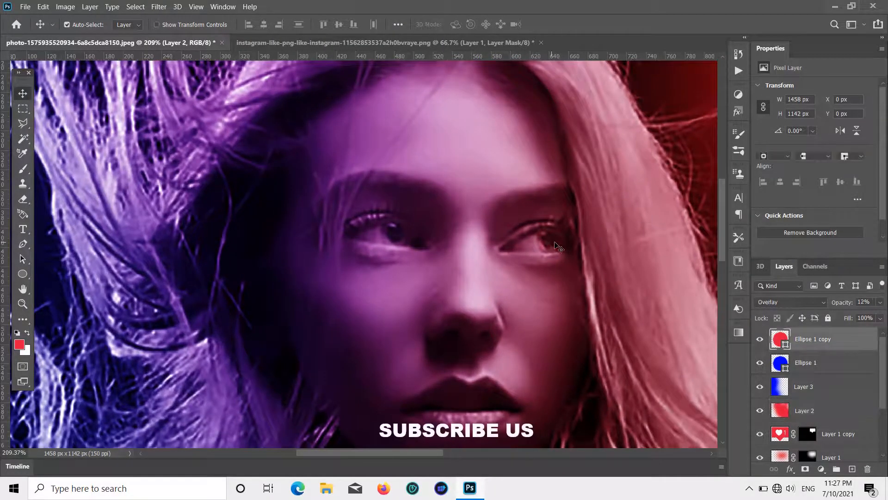
left_click(880, 302)
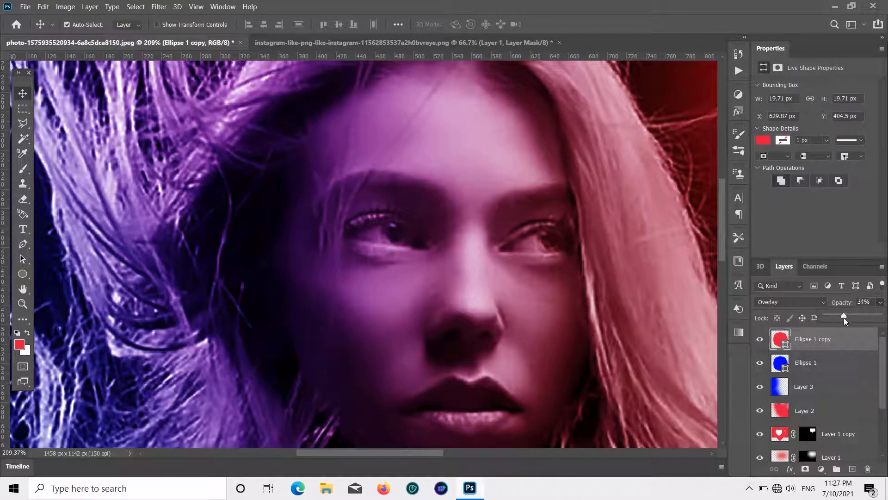
scroll(843, 317, "down", 2)
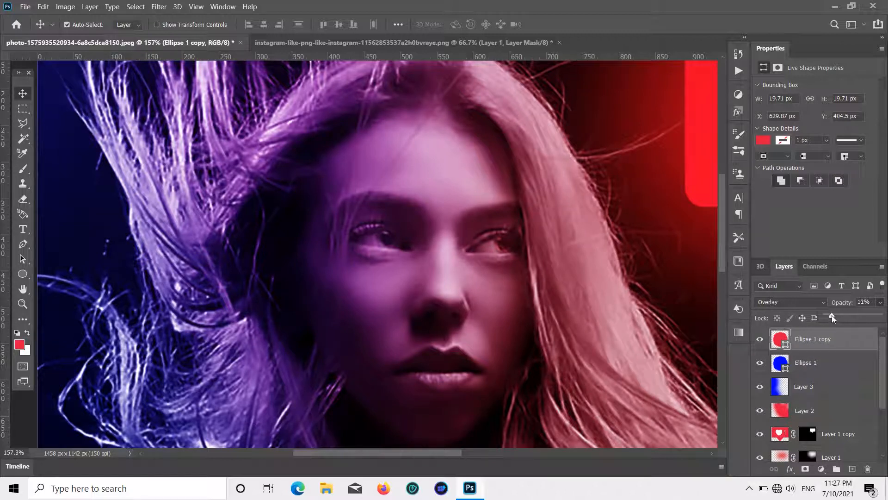
- Deselect all layers and add a new empty layer at the top of the layer stack
left_click(697, 310)
scroll(696, 310, "down", 10)
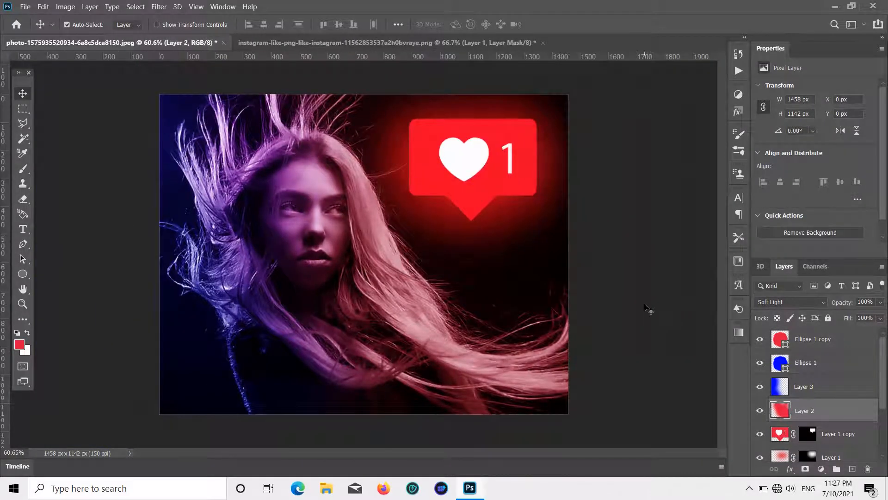
scroll(648, 309, "up", 1)
left_click(647, 308)
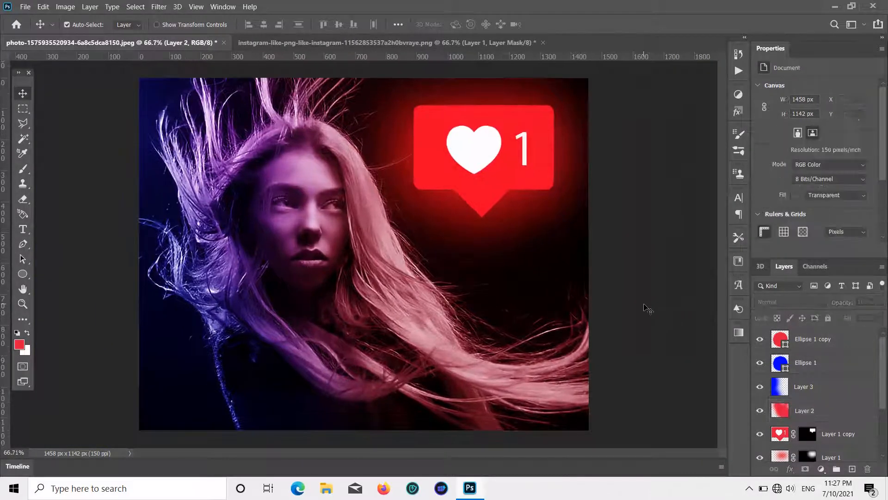
left_click(852, 468)
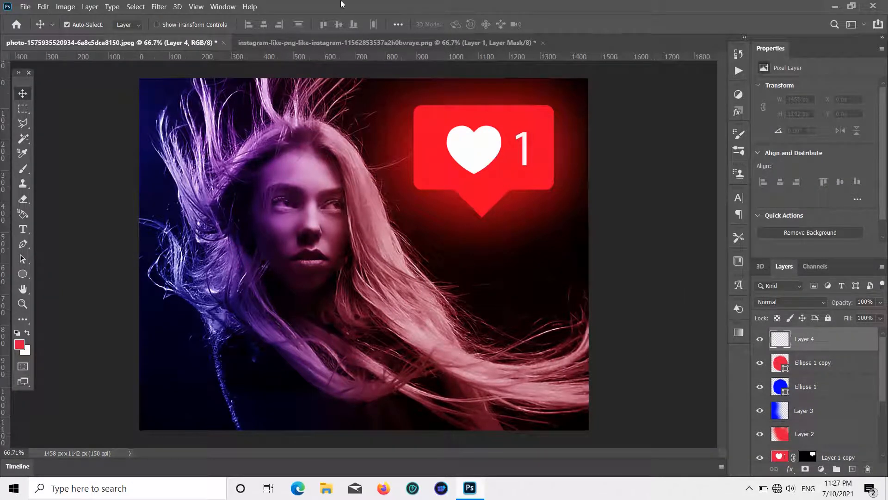
- Apply the merged image to the new top layer with Multiply blending at 100% opacity
left_click(68, 6)
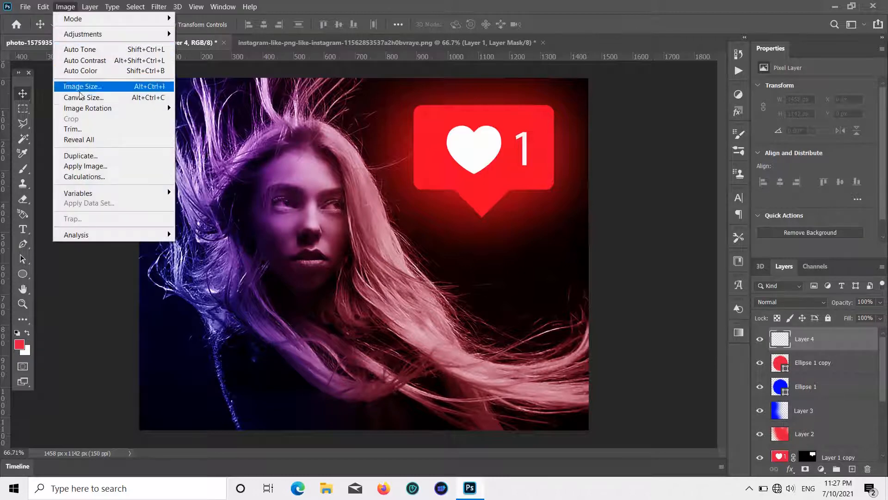
left_click(78, 169)
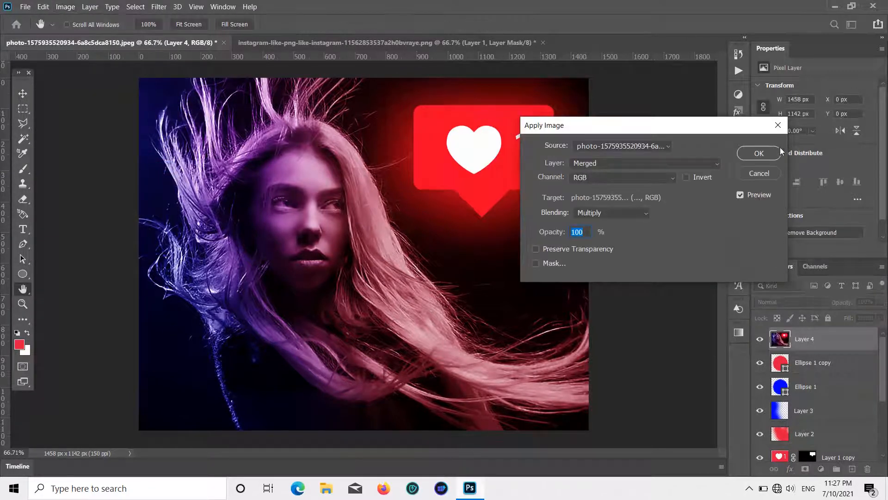
left_click(773, 152)
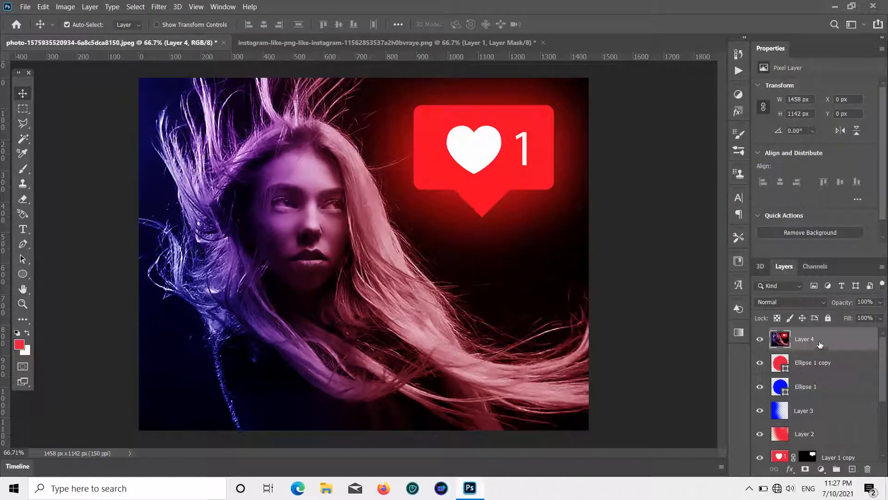
- Apply the Camera Raw filter to the merged layer with Highlights at -6 and Shadows at -8, and deselect the layer
left_click(158, 7)
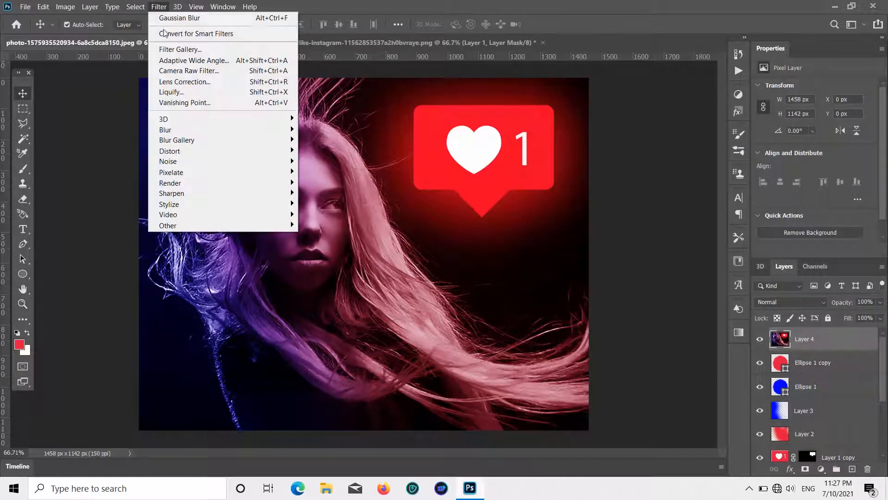
left_click(190, 71)
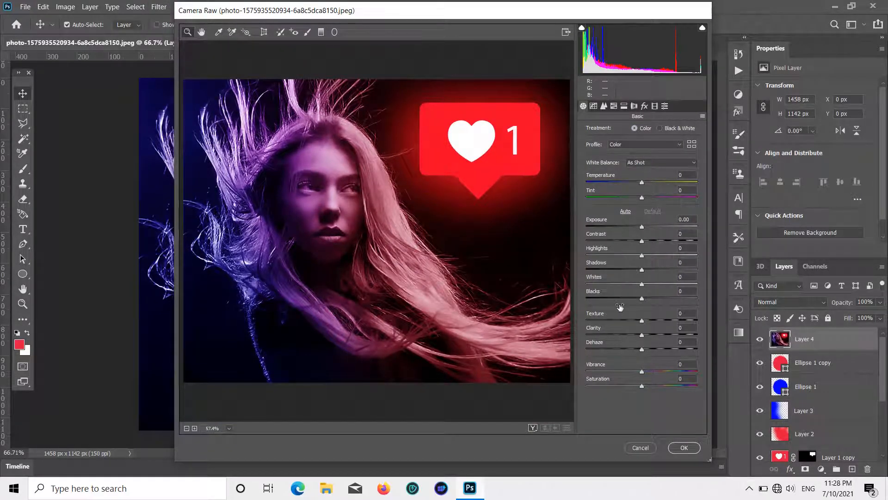
left_click_drag(641, 184, 644, 188)
left_click_drag(641, 257, 637, 276)
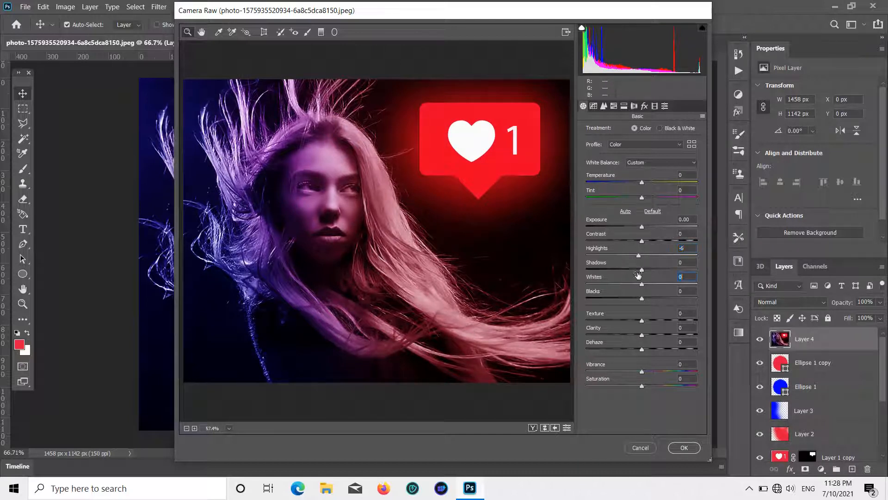
left_click(644, 273)
mouse_move(643, 272)
left_mouse_down()
mouse_move(633, 272)
mouse_move(651, 274)
mouse_move(639, 281)
left_mouse_up()
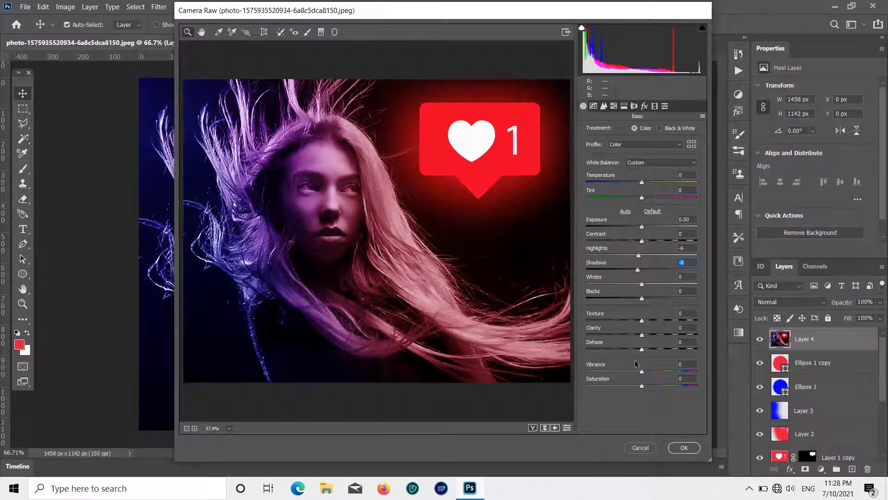
left_click(685, 447)
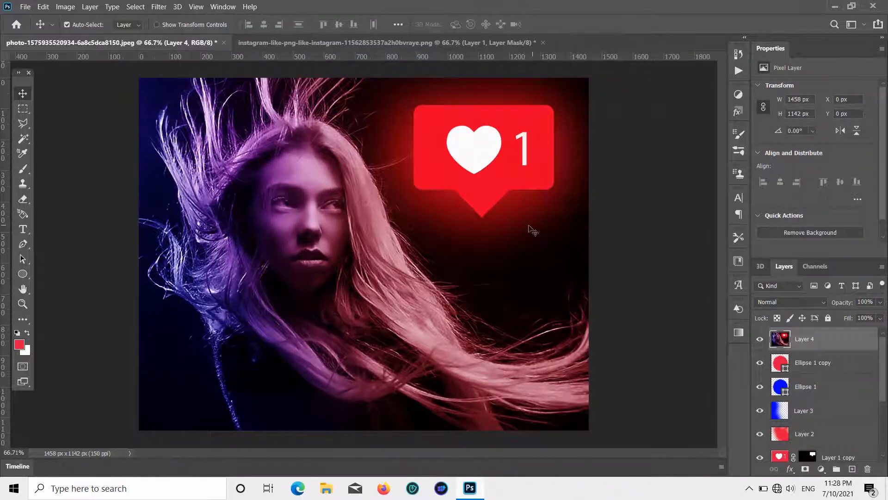
left_click(627, 222)
- Start exporting the composite as a PNG with transparency at 100% scale, 1458 x 1142 px
left_click(26, 7)
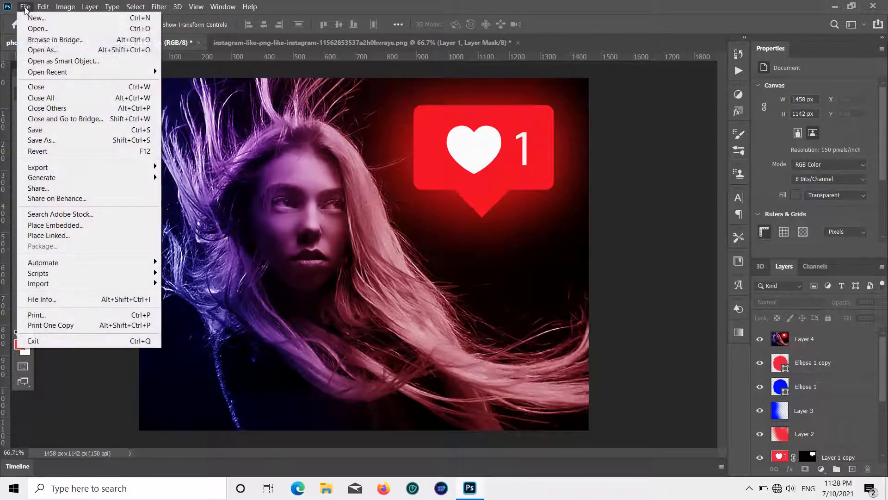
mouse_move(56, 171)
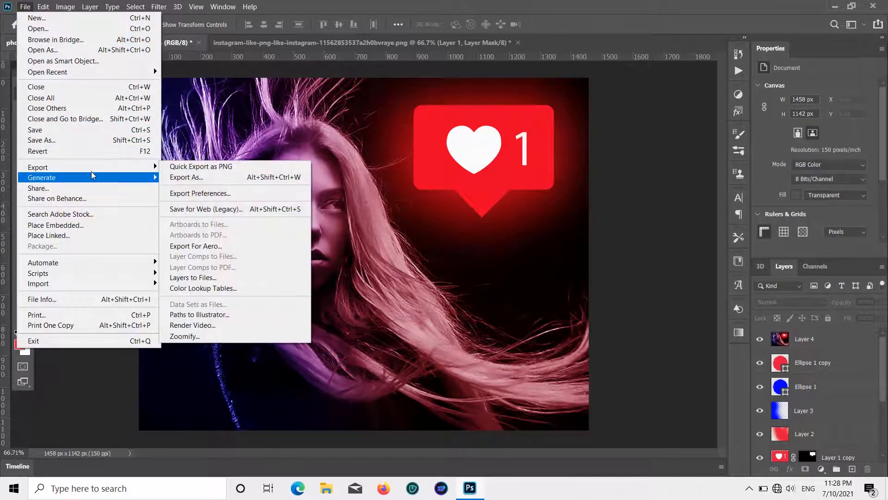
left_click(186, 176)
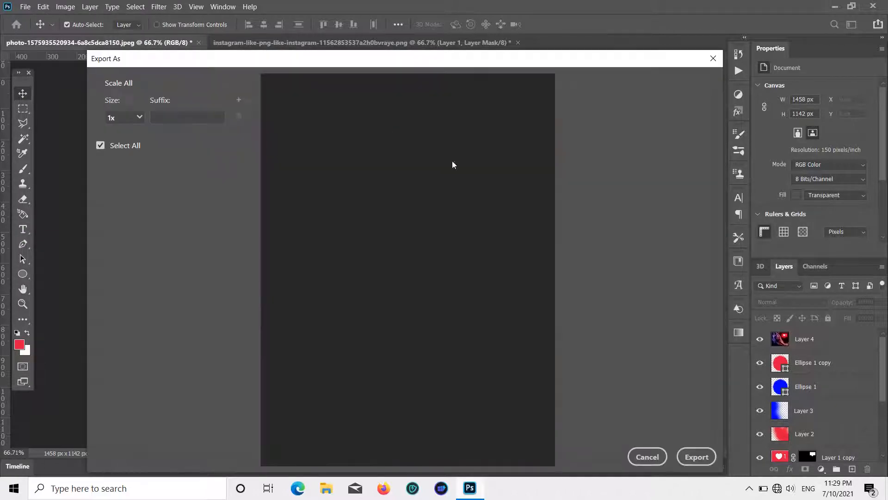
left_click(695, 457)
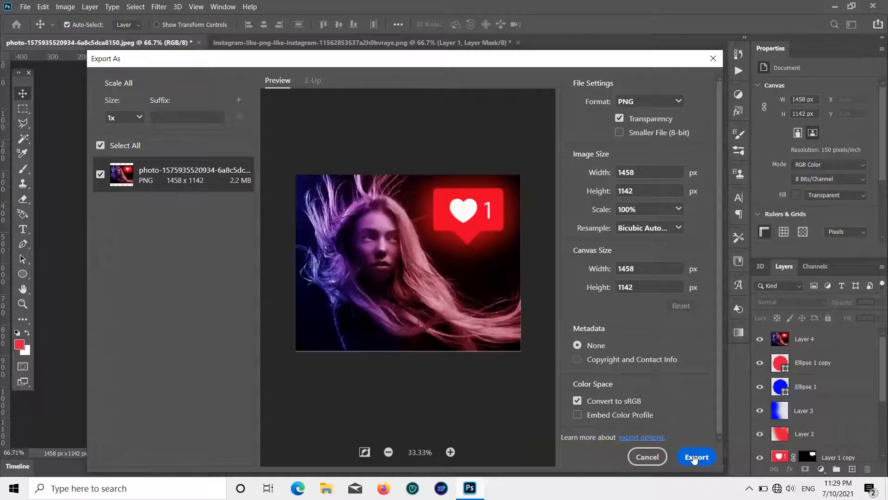
left_click(694, 457)
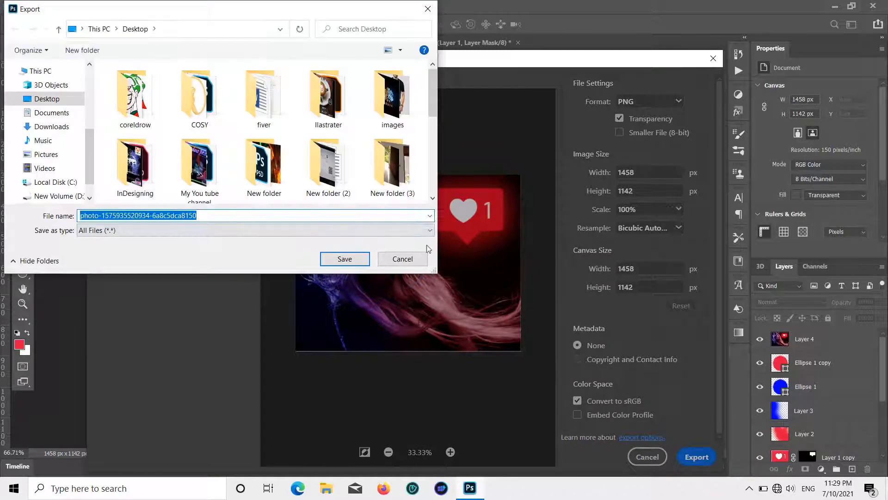
- Save the exported image in the Photoshop folder on the Desktop under the name "Glowing heart"
double_click(201, 170)
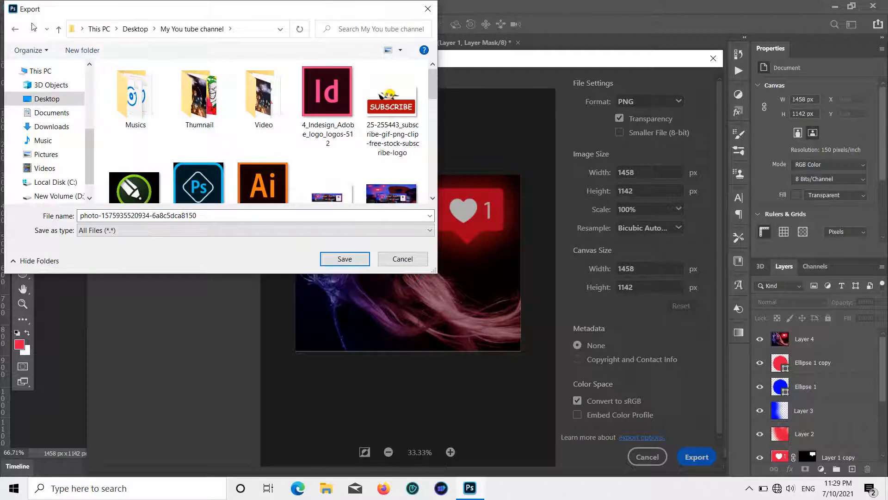
left_click(135, 29)
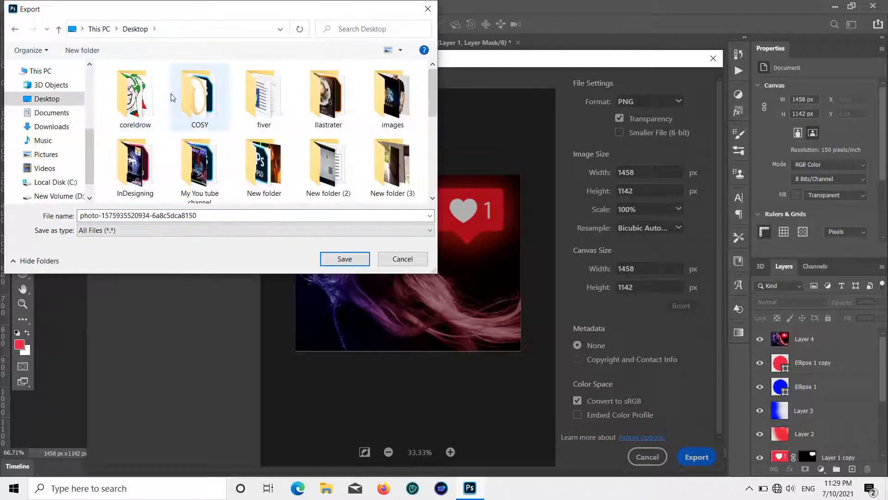
scroll(194, 151, "down", 2)
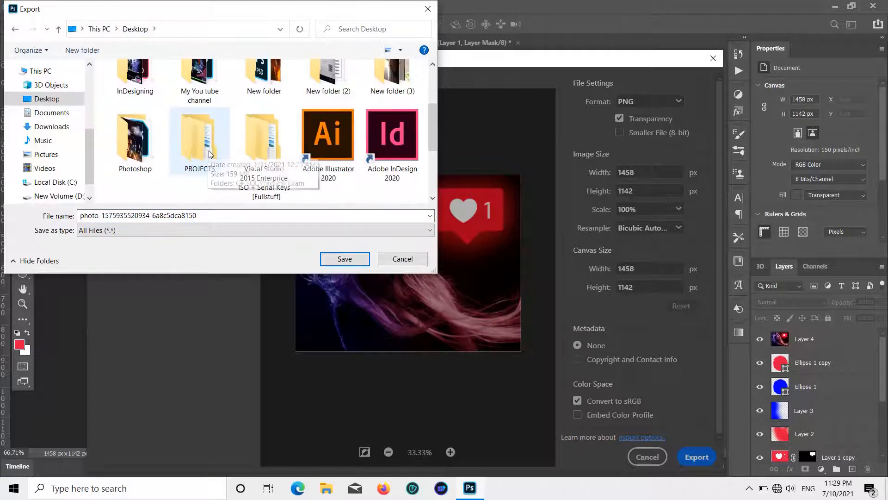
double_click(135, 139)
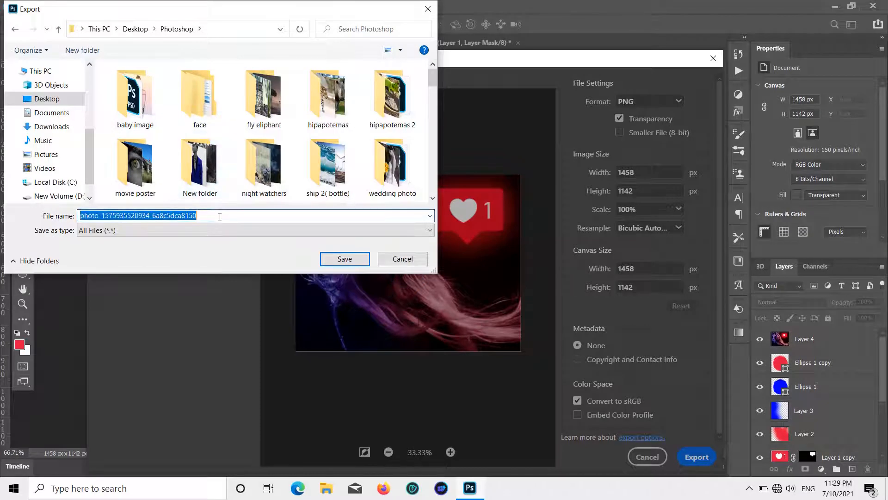
key("BackSpace")
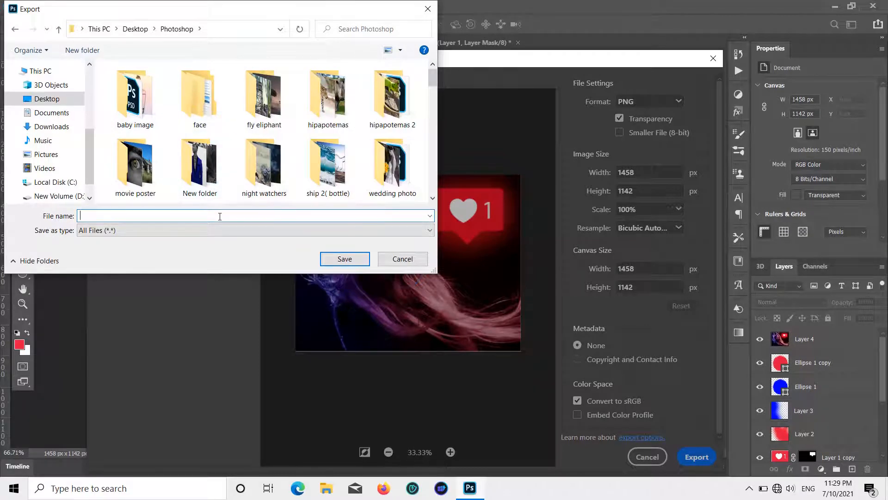
type("Glowin")
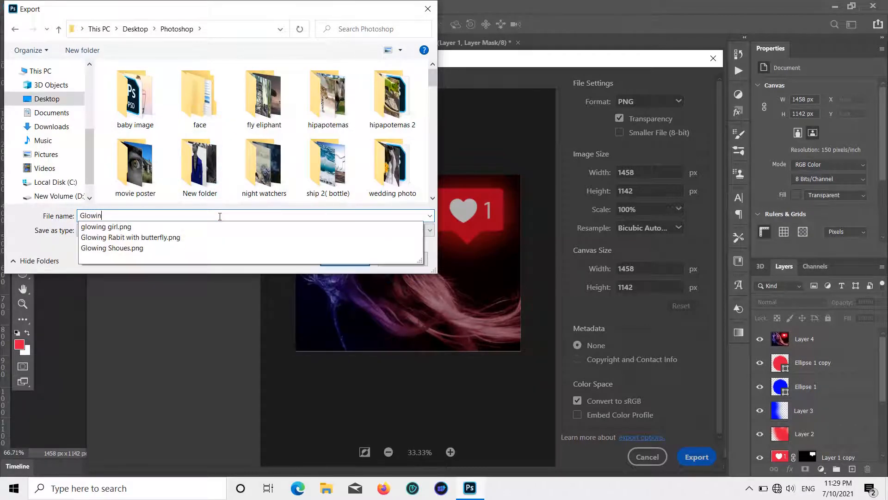
type("g heart")
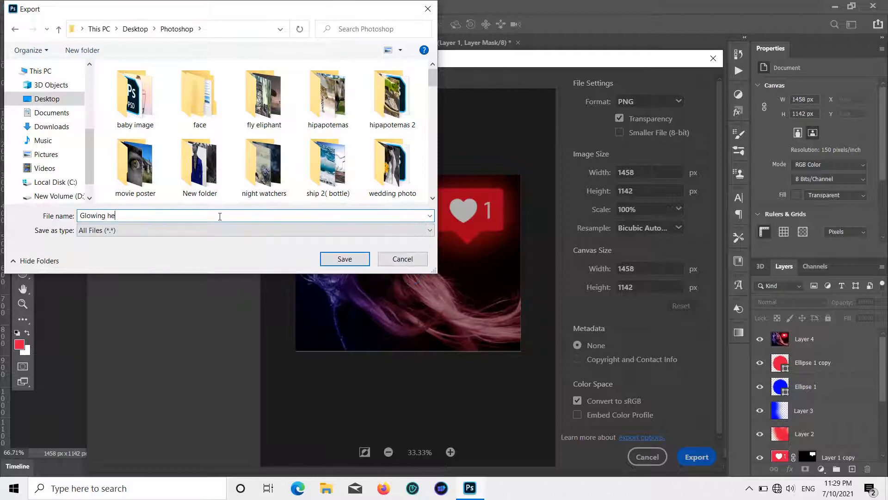
left_click(353, 258)
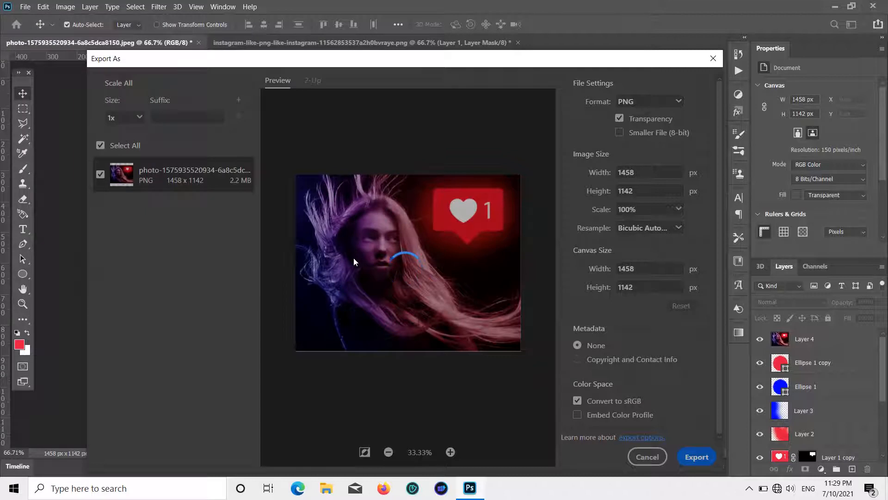